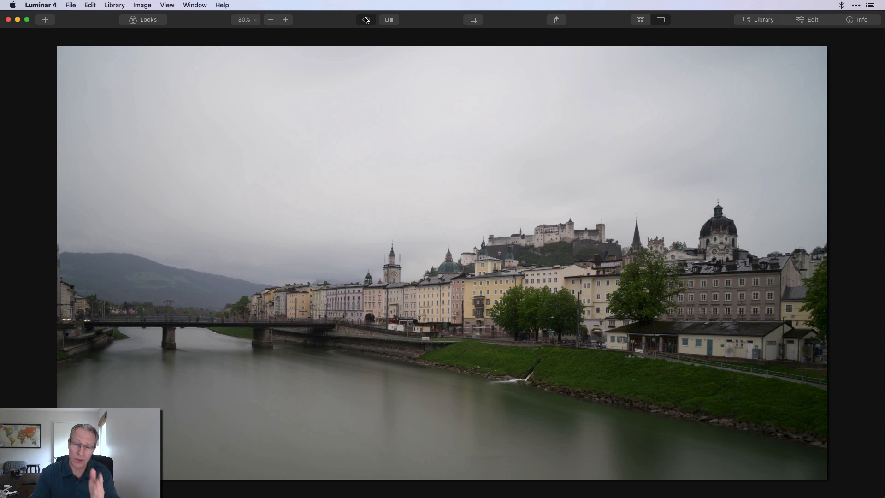
Review the Light settings, including the advanced ones, and compare the photo with its unedited original.
left_click(366, 19)
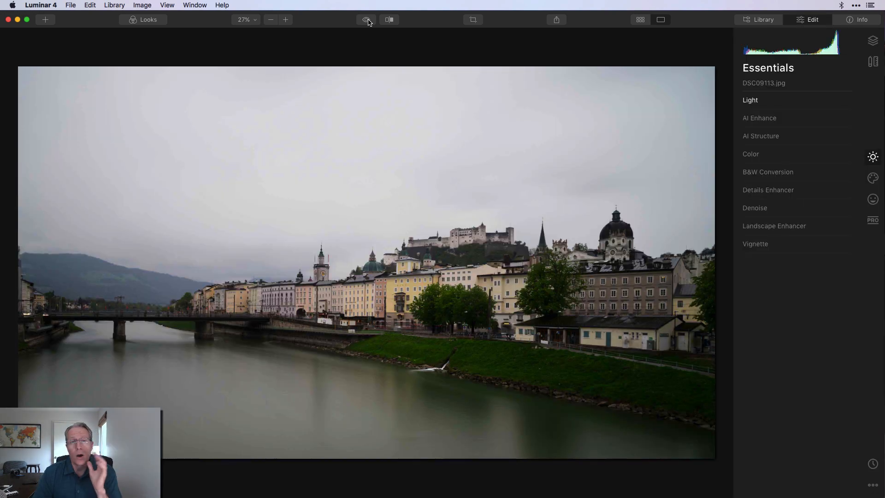
left_click(794, 105)
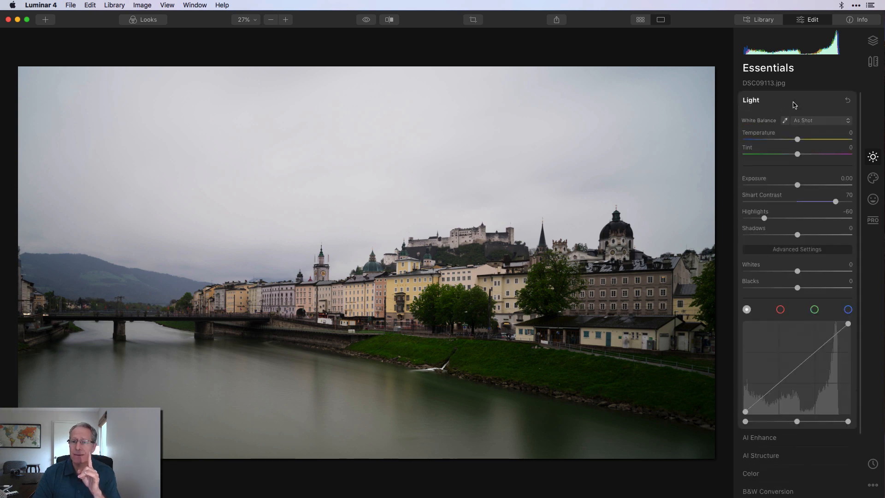
left_click(366, 21)
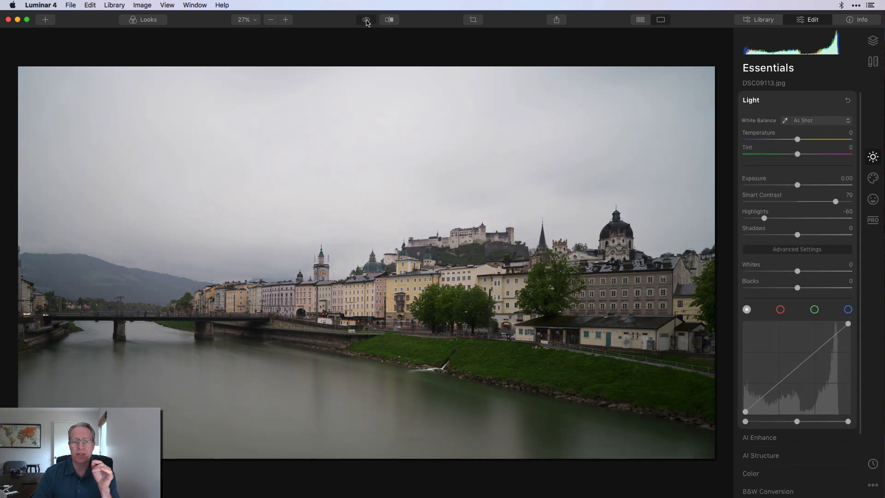
left_click(366, 21)
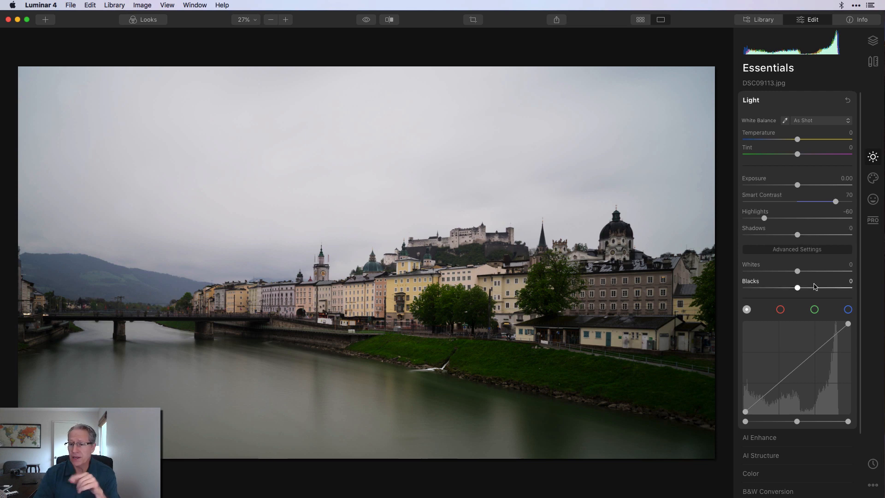
left_click(808, 253)
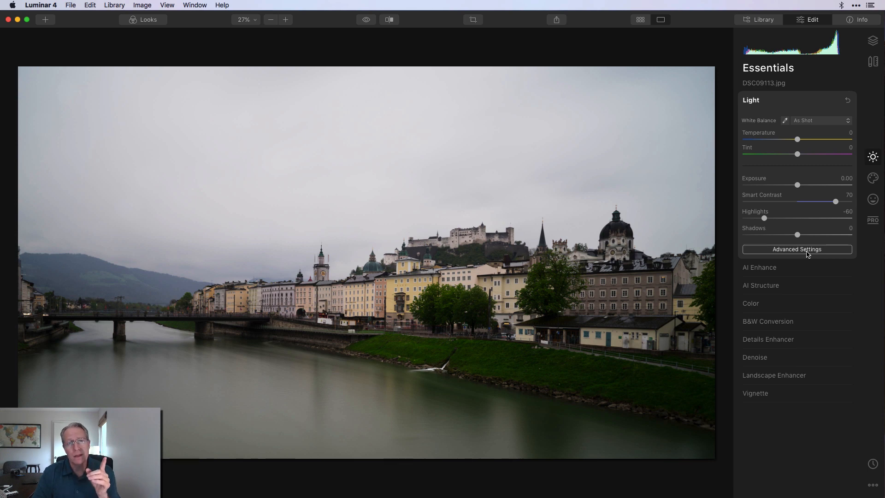
Turn on AI Enhance with AI Accent at 48 and AI Sky Enhancer at 0.
left_click(781, 269)
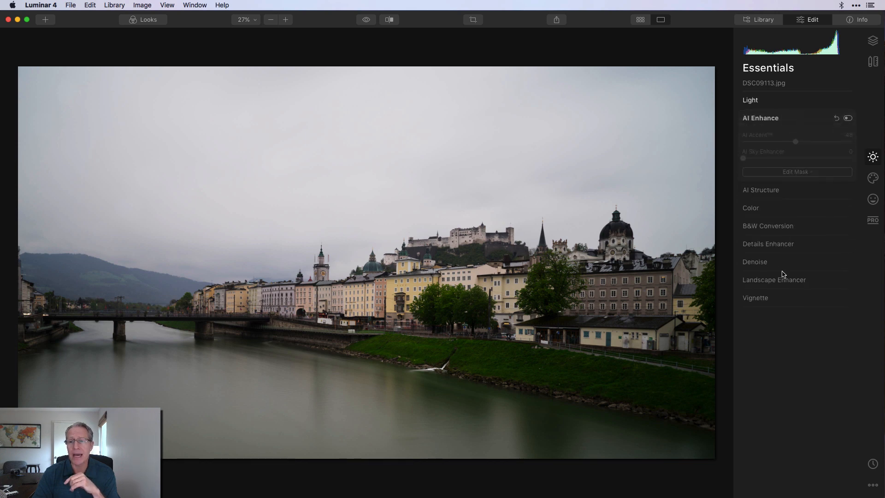
left_click(849, 119)
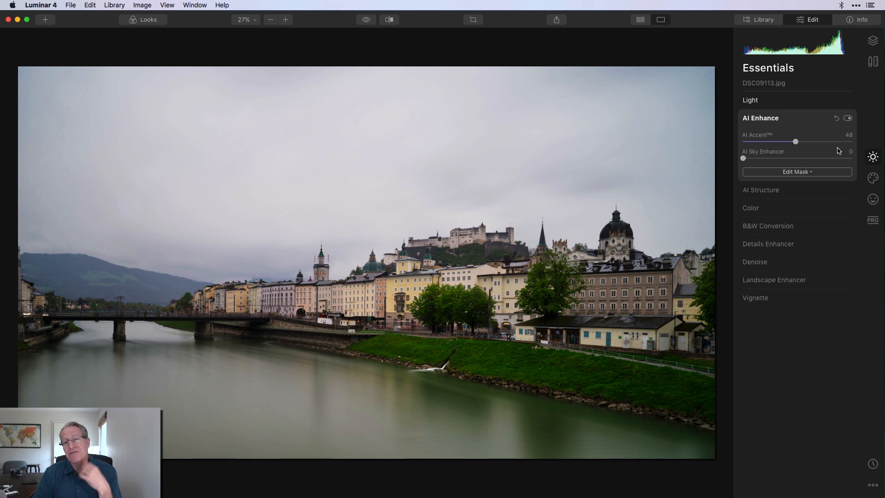
Turn on AI Augmented Sky with Mountains 3 at amount 68 and compare the photo with the original.
left_click(874, 179)
left_click(848, 119)
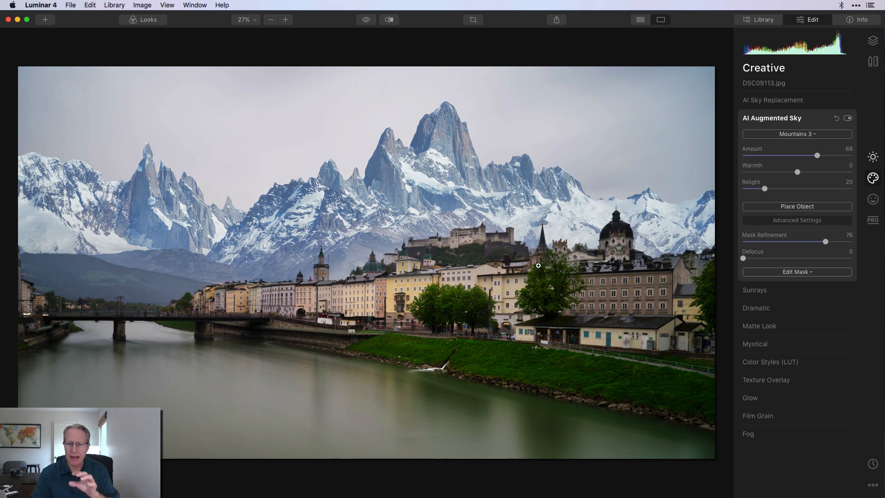
left_click(799, 222)
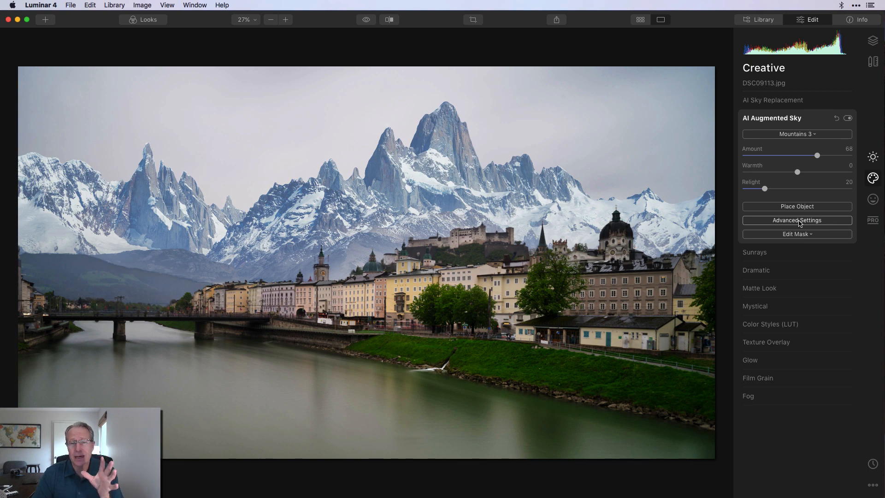
left_click(367, 20)
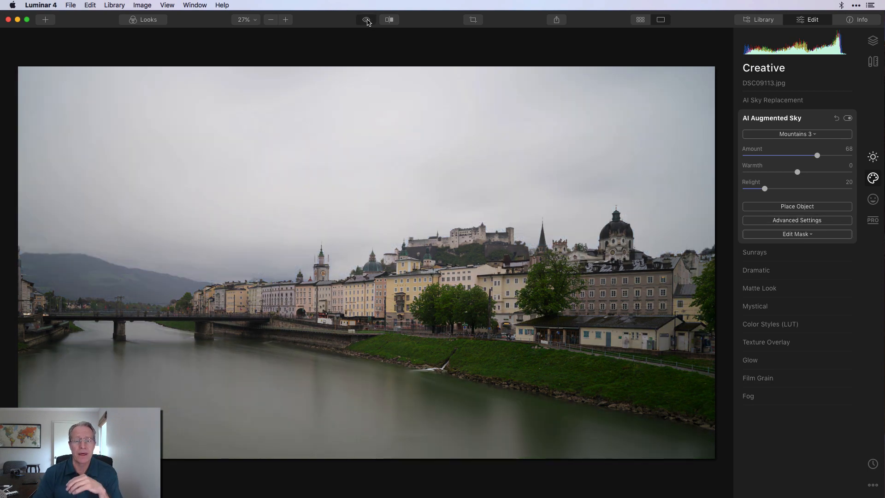
left_click(367, 20)
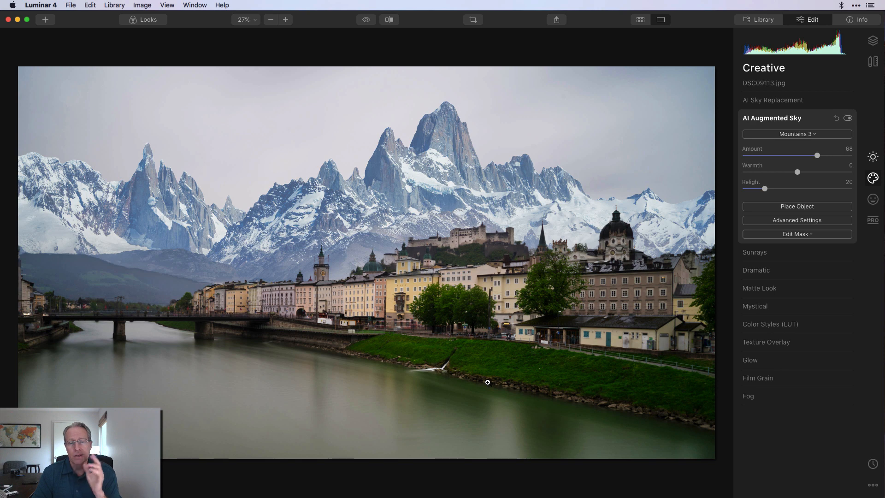
Turn on AI Structure with the amount at 47 and boost at 0.
left_click(871, 159)
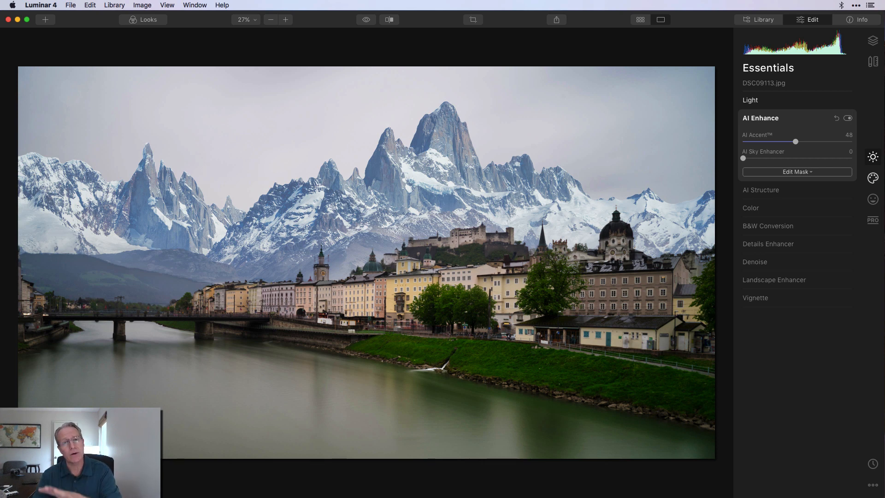
left_click(802, 129)
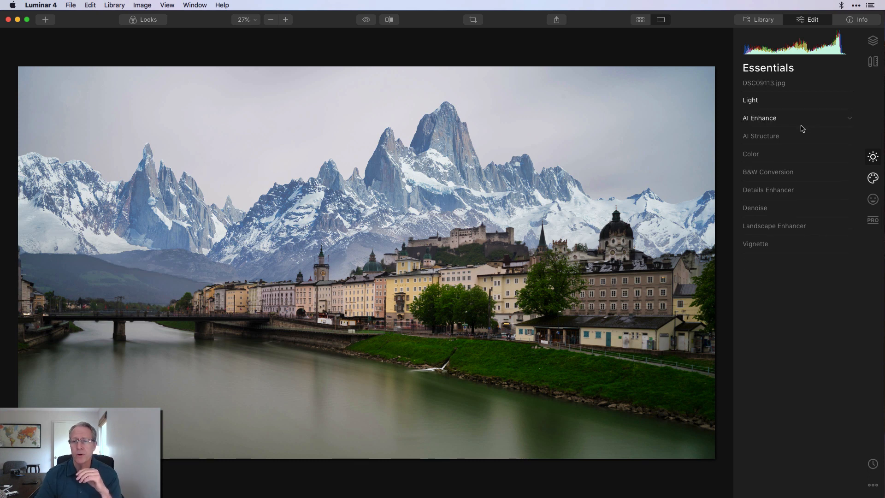
left_click(795, 137)
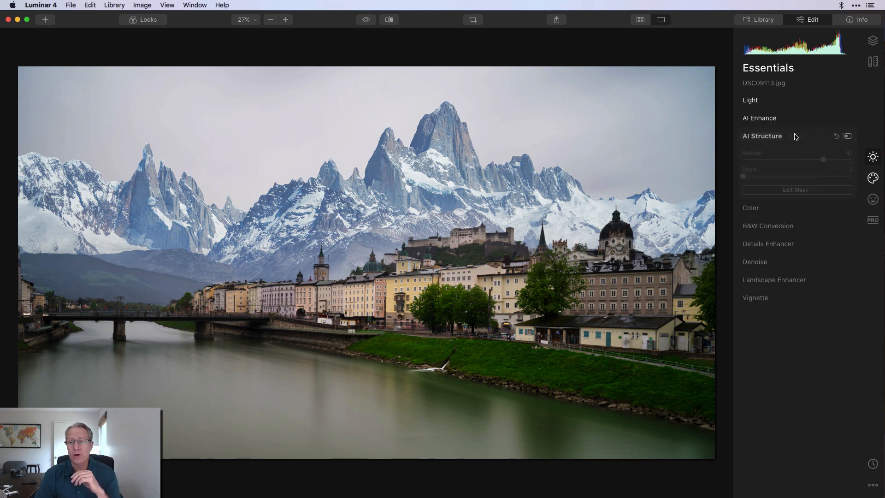
left_click(848, 136)
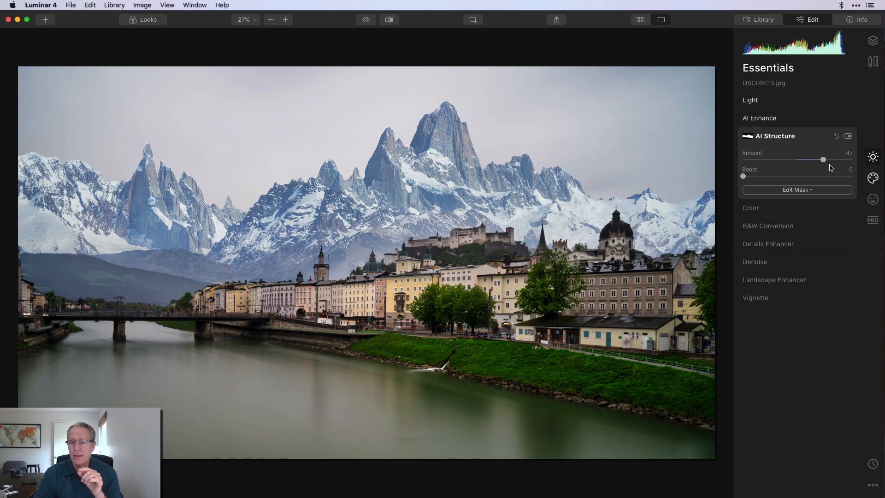
Show the AI Structure mask and paint in more of the mountain ridge just right of the highest peak.
left_click(810, 191)
left_click(794, 202)
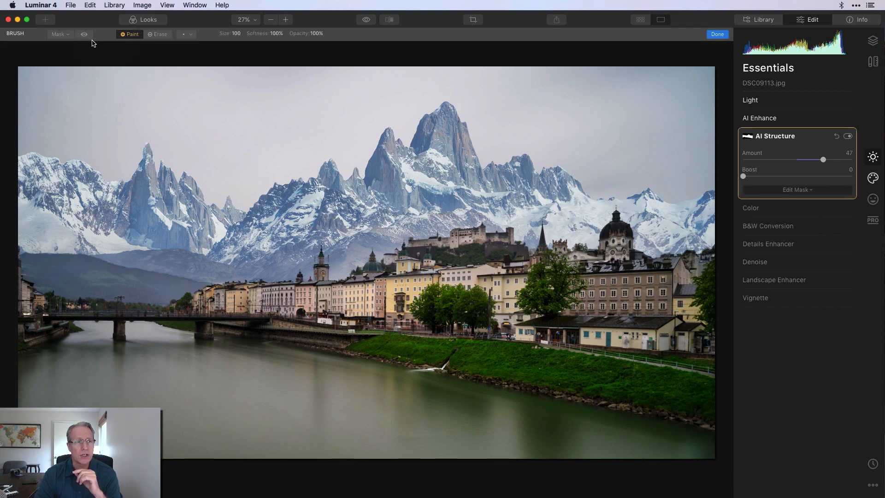
left_click(85, 34)
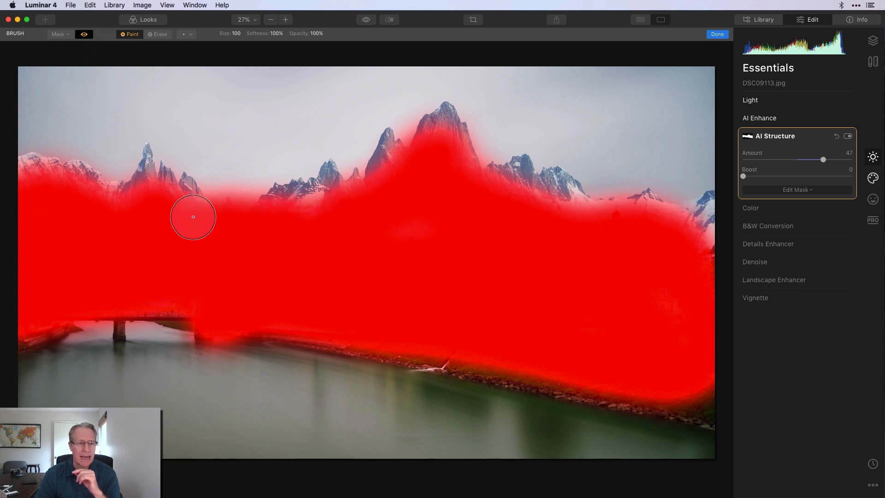
mouse_move(534, 189)
left_mouse_down()
mouse_move(554, 186)
mouse_move(567, 208)
left_mouse_up()
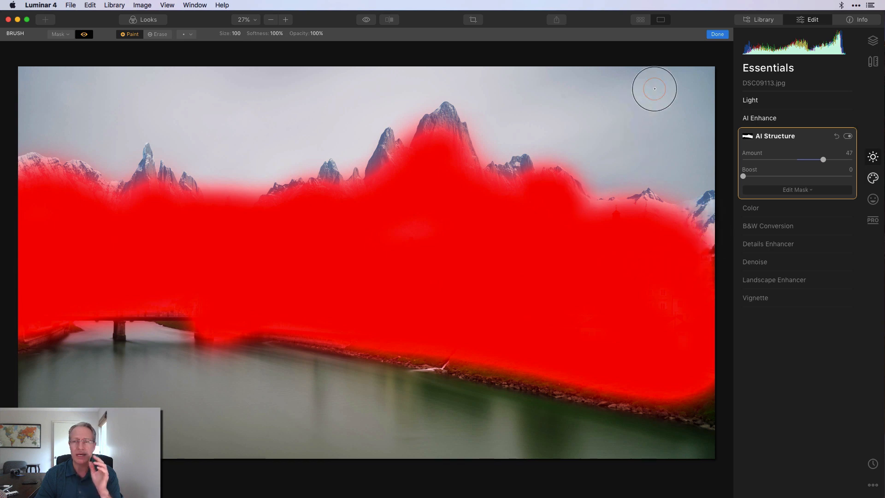
left_click(718, 35)
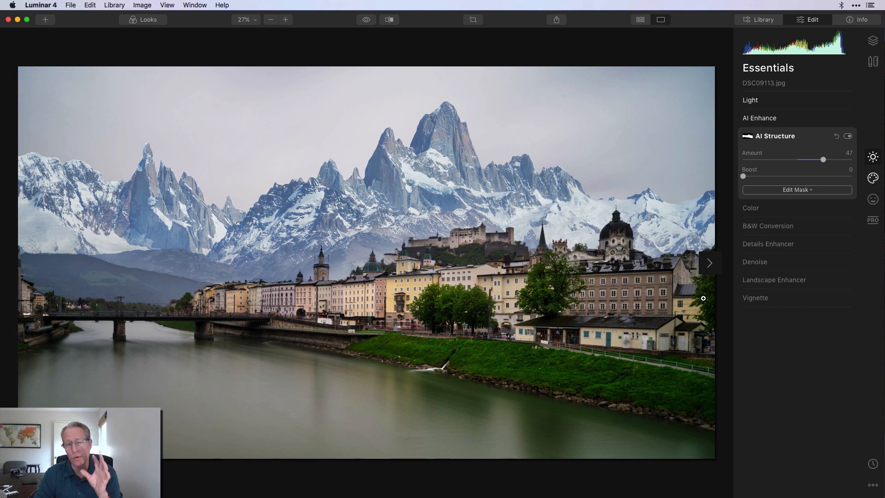
Turn on B&W Conversion and convert the photo to black and white, comparing it with the color version.
left_click(769, 226)
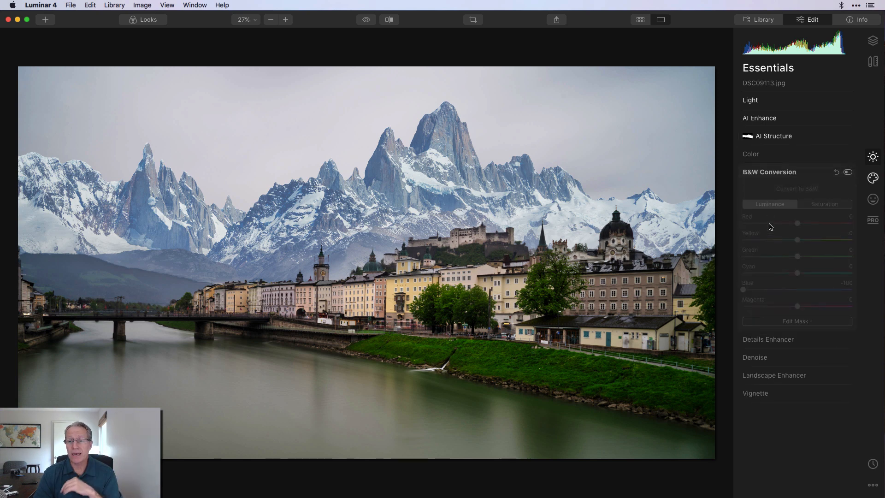
left_click(848, 173)
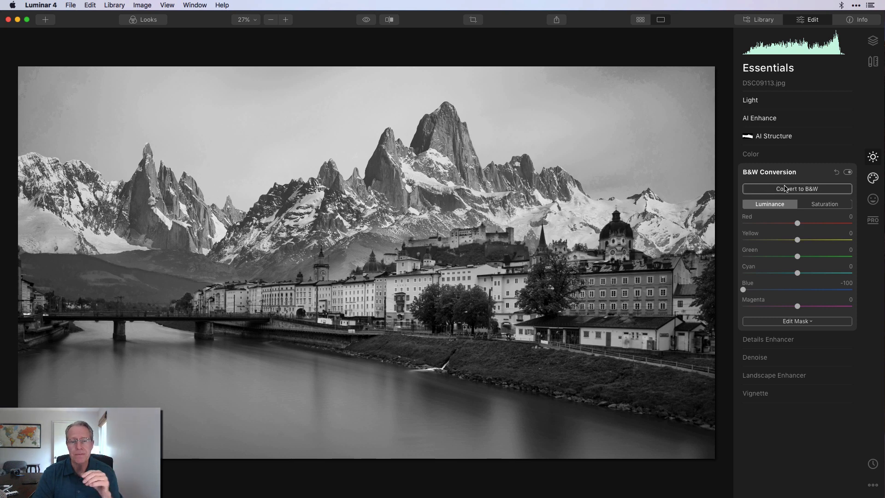
left_click(786, 189)
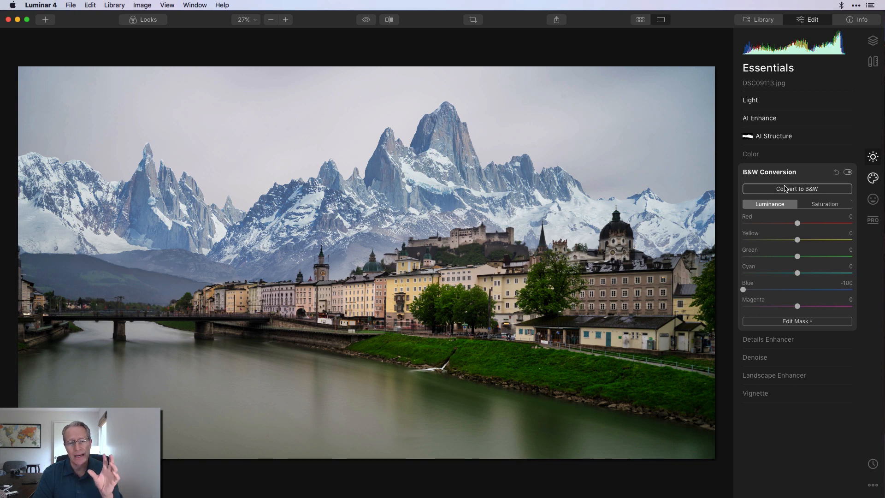
left_click(786, 188)
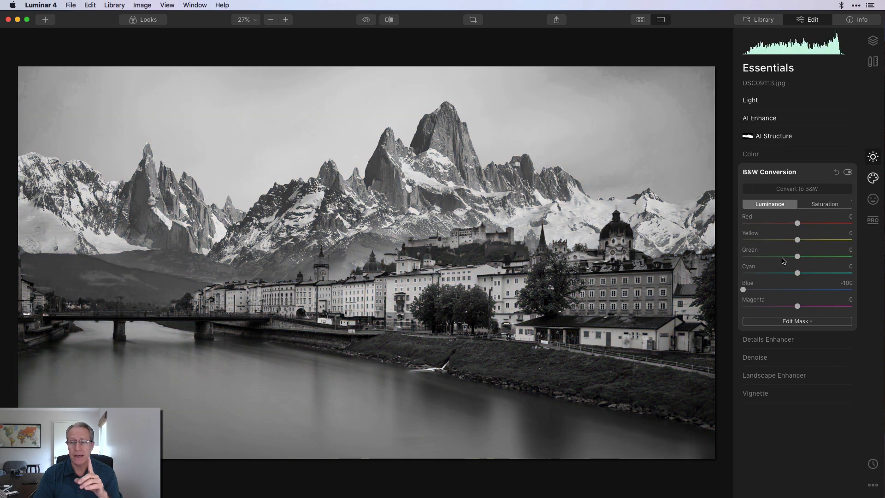
Try the Blue luminance at 0, return it to -100, and view the B&W saturation settings.
double_click(748, 285)
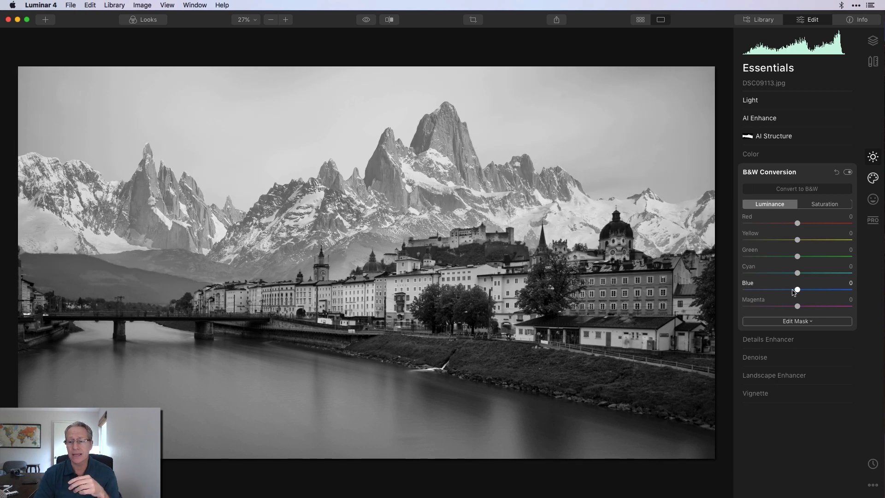
left_click_drag(798, 290, 726, 295)
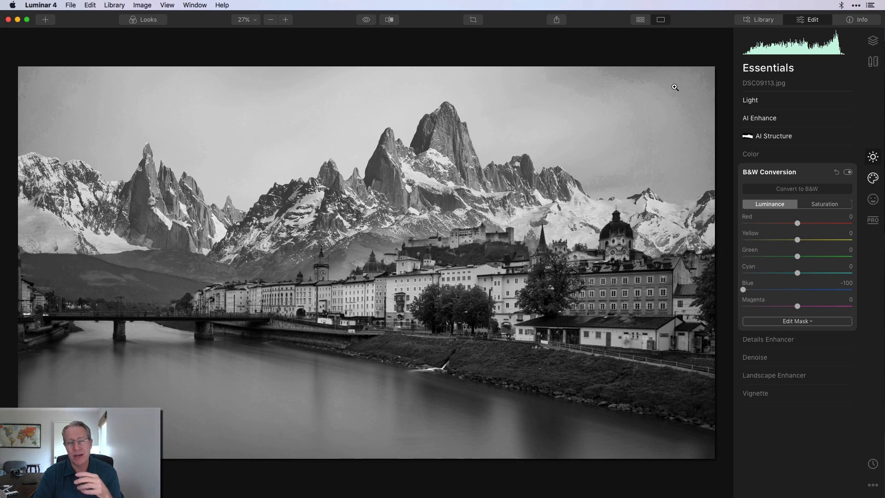
left_click(819, 206)
left_click(776, 207)
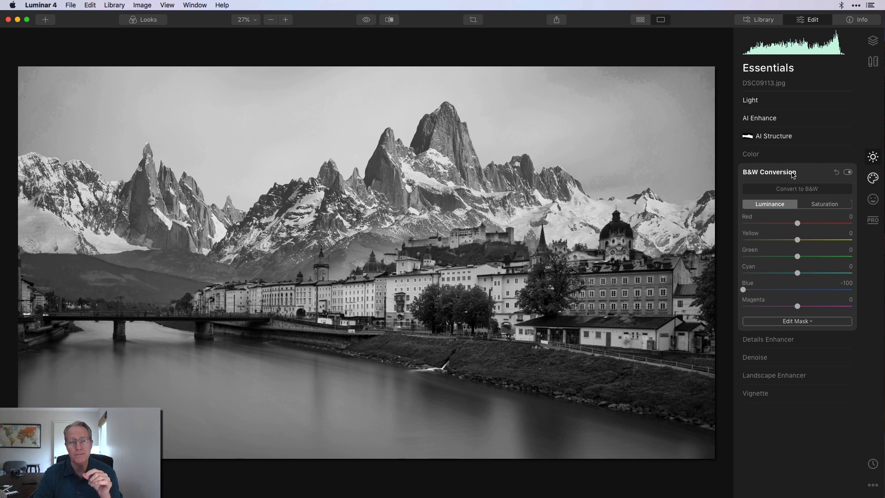
Turn on the Color adjustment with yellow luminance at 34 and green luminance at -31, and compare the photo with and without it.
left_click(777, 157)
left_click(849, 155)
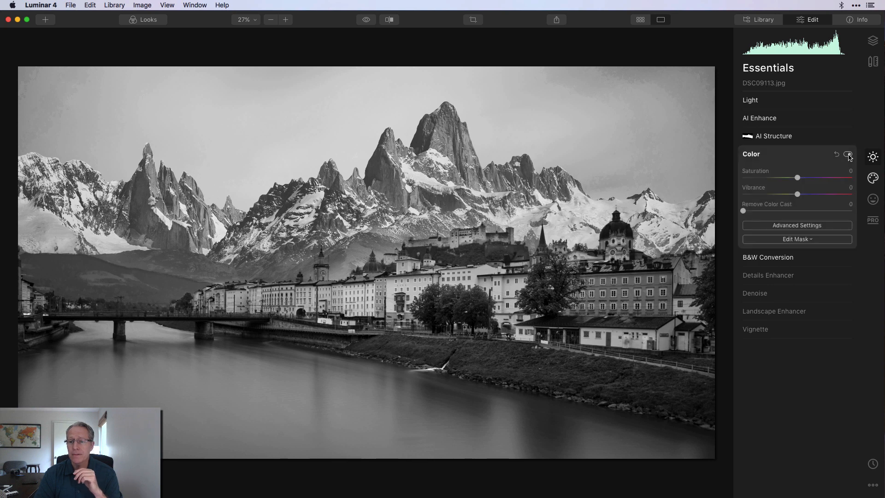
left_click(803, 226)
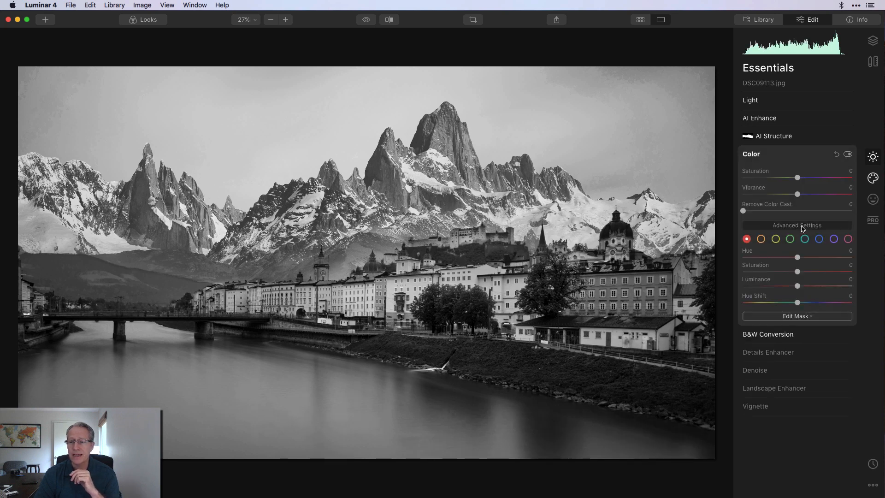
left_click(776, 239)
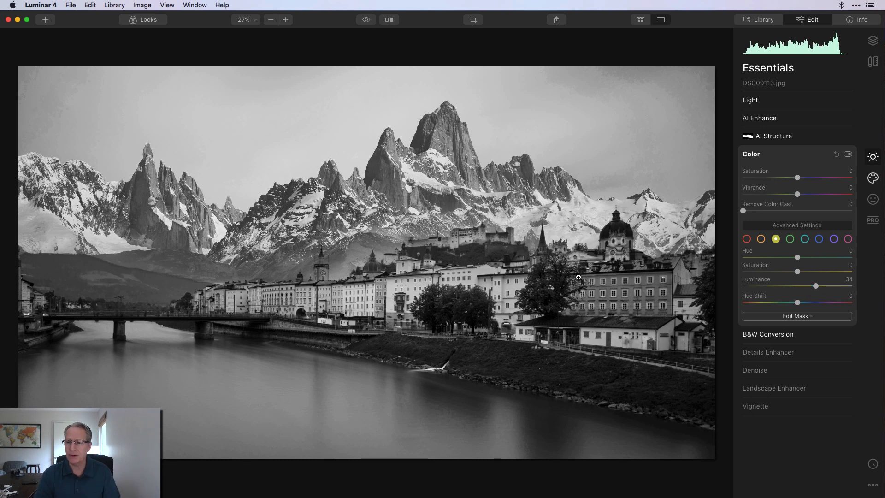
left_click(790, 239)
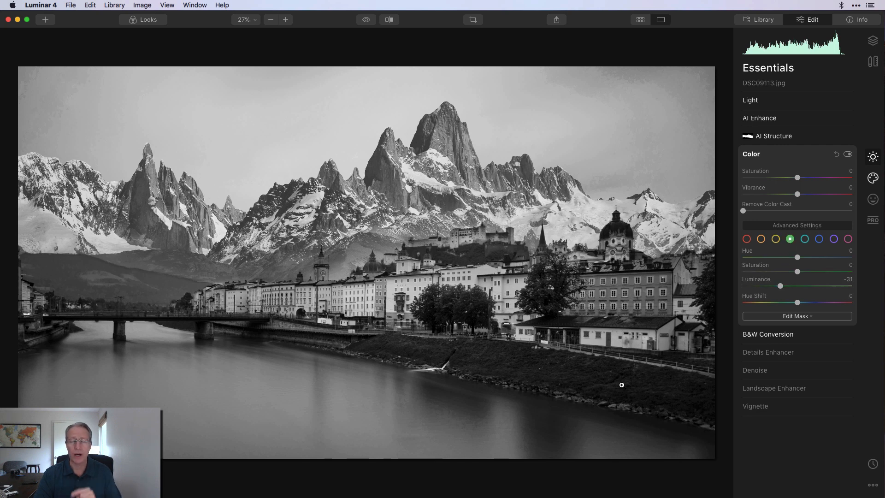
left_click(847, 155)
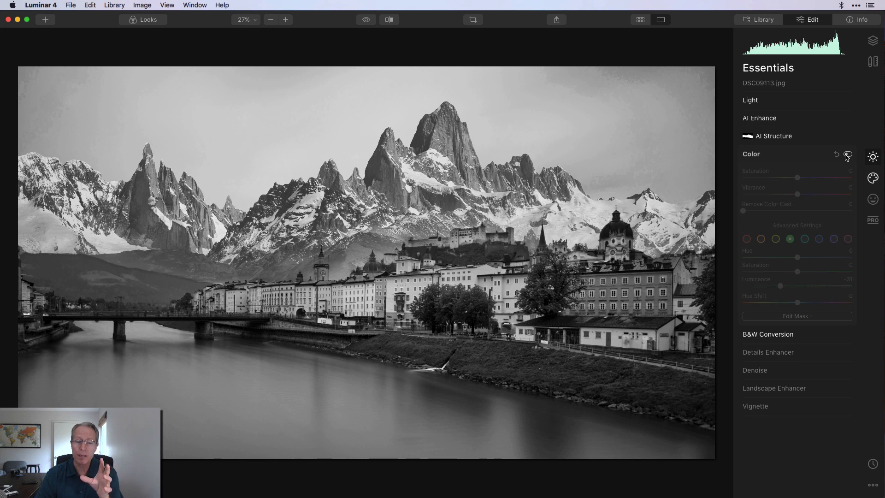
left_click(847, 155)
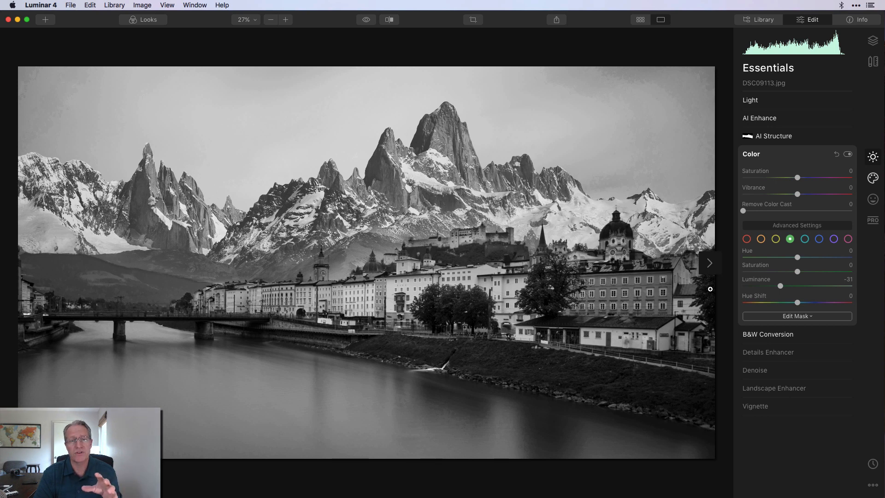
Turn on the Orton Effect, Type 1, with the amount at 56.
left_click(872, 200)
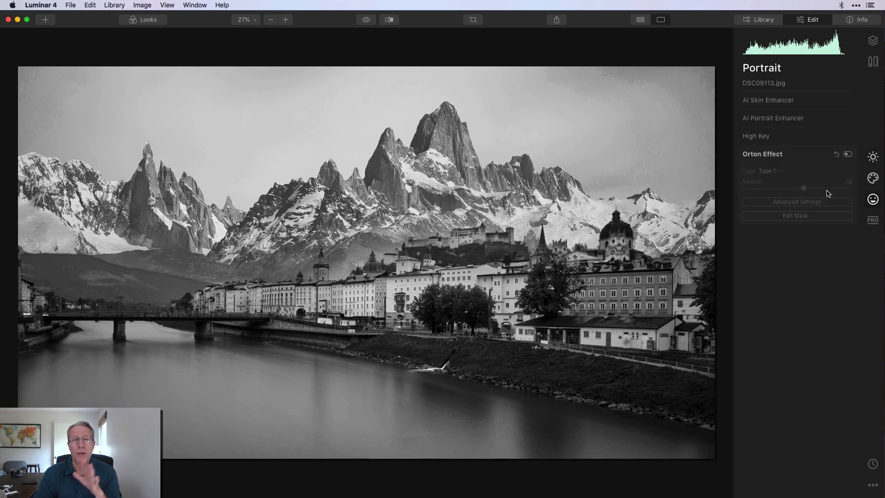
left_click(849, 155)
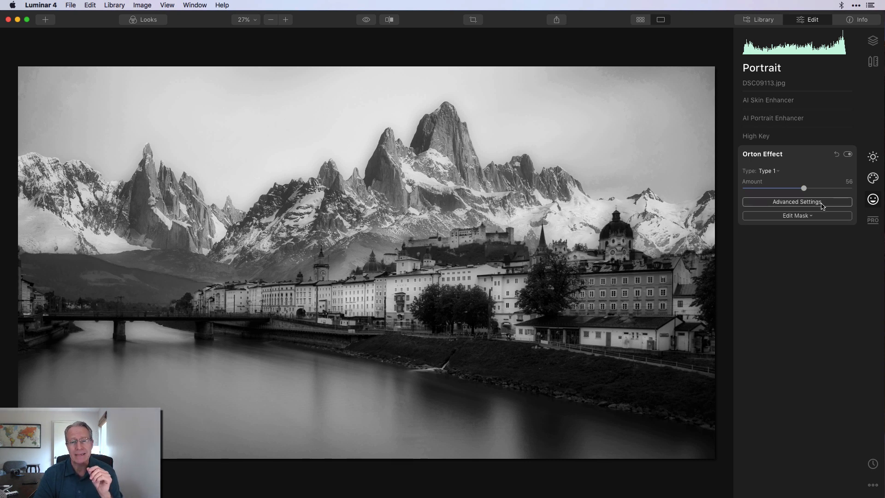
Turn on the Adjustable Gradient with contrast at 41 for the top and 14 for the bottom, comparing the photo with and without it.
left_click(871, 221)
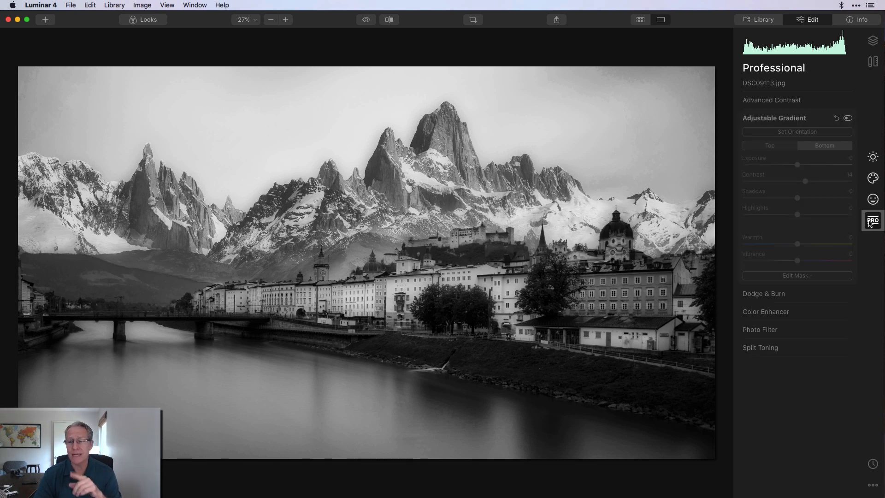
left_click(849, 118)
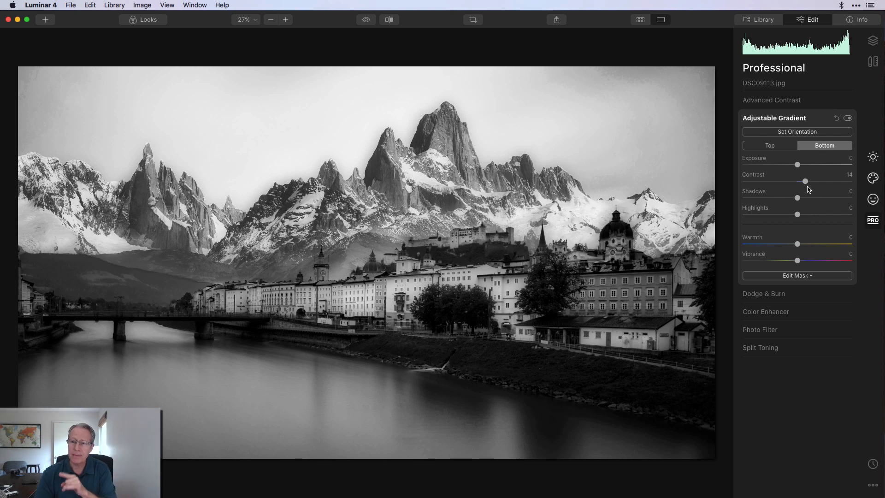
left_click(770, 145)
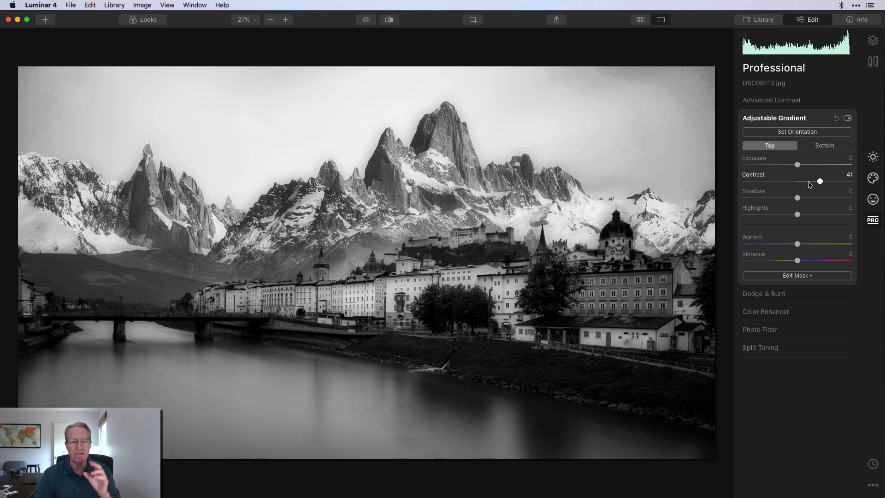
left_click(848, 118)
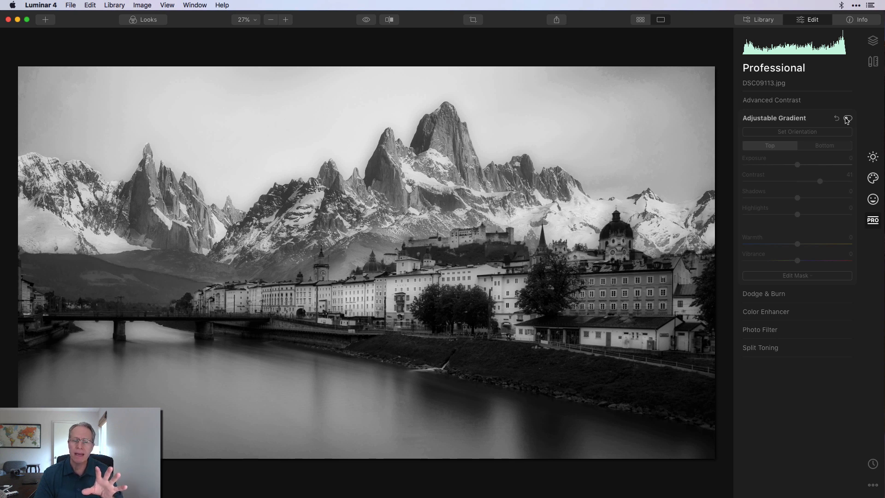
left_click(847, 118)
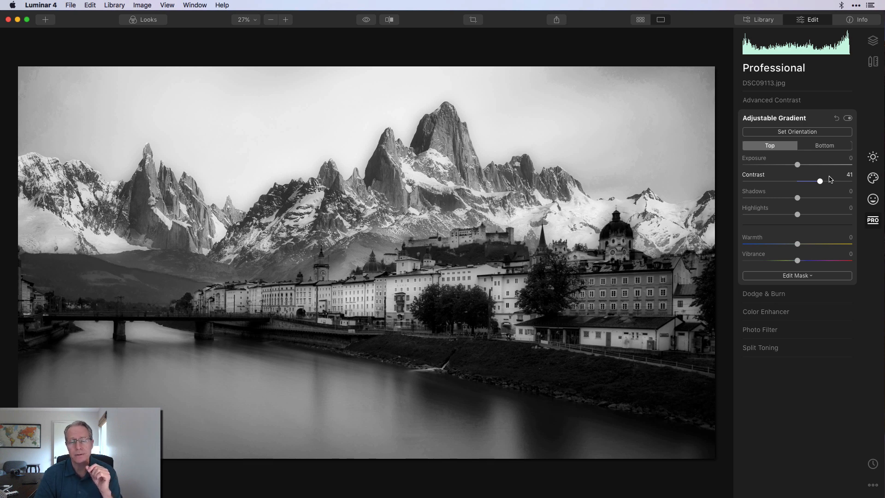
Compare the black-and-white edit of the base layer with the original color photo.
left_click(872, 157)
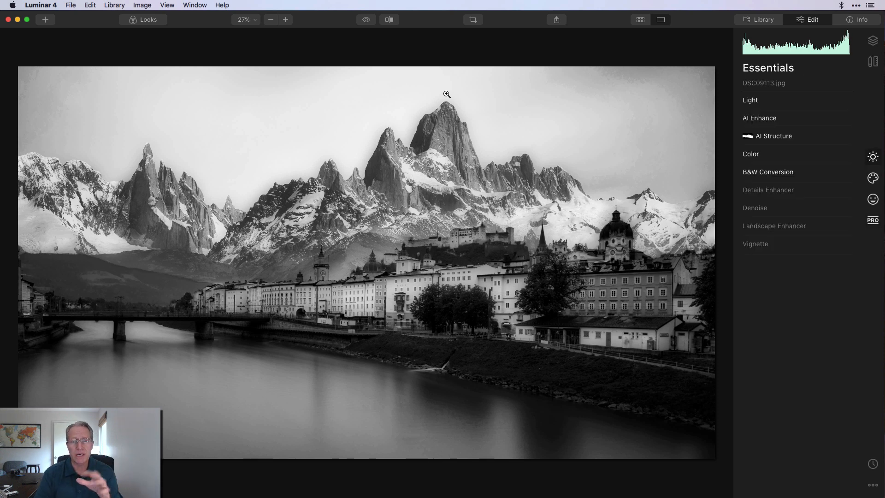
left_click(368, 21)
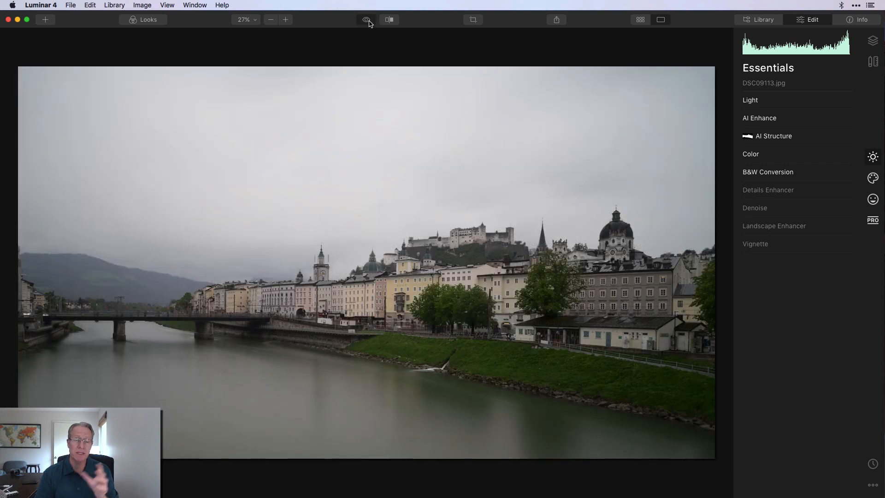
left_click(368, 21)
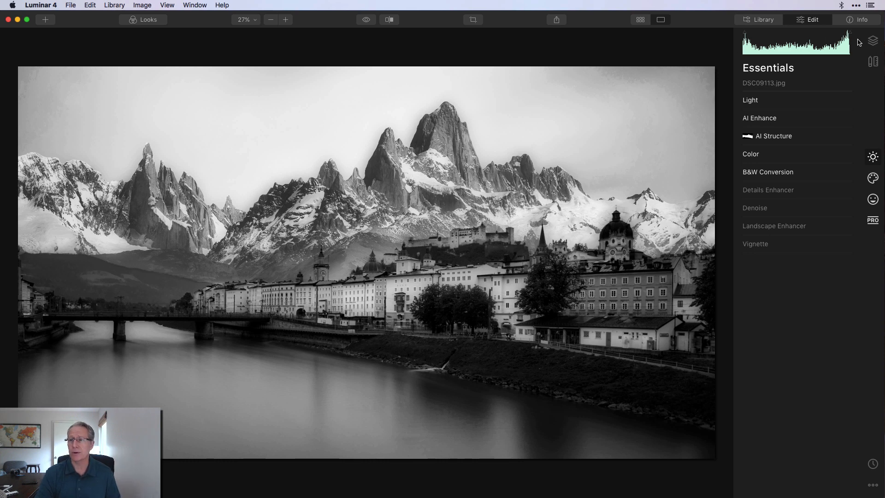
Turn on Adjustment Layer 1 and show the tone curve in its Light filter.
left_click(874, 41)
left_click(747, 125)
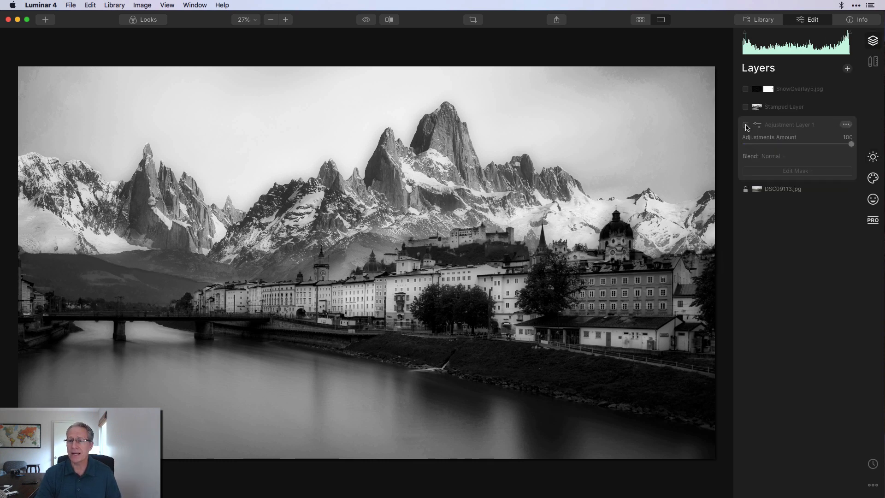
left_click(746, 126)
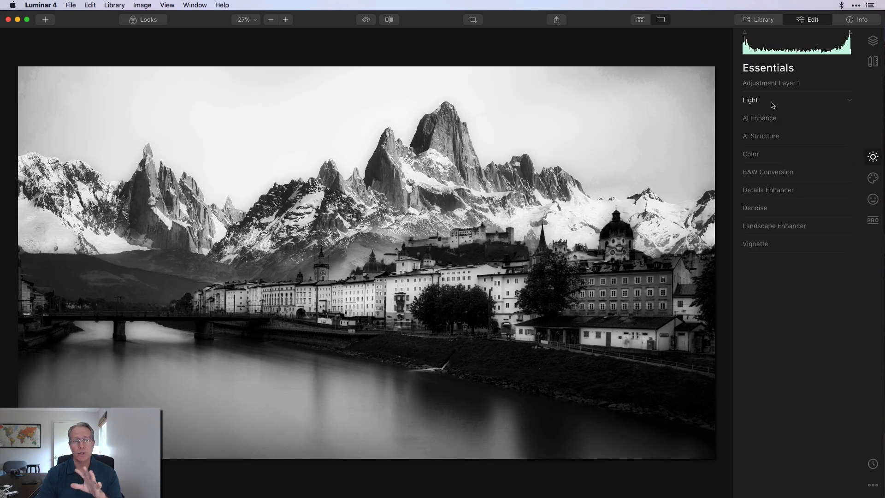
left_click(773, 102)
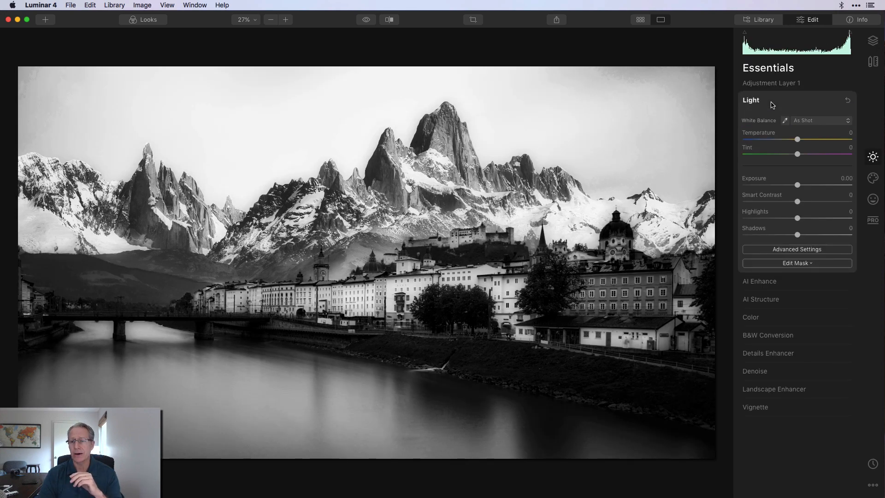
left_click(802, 249)
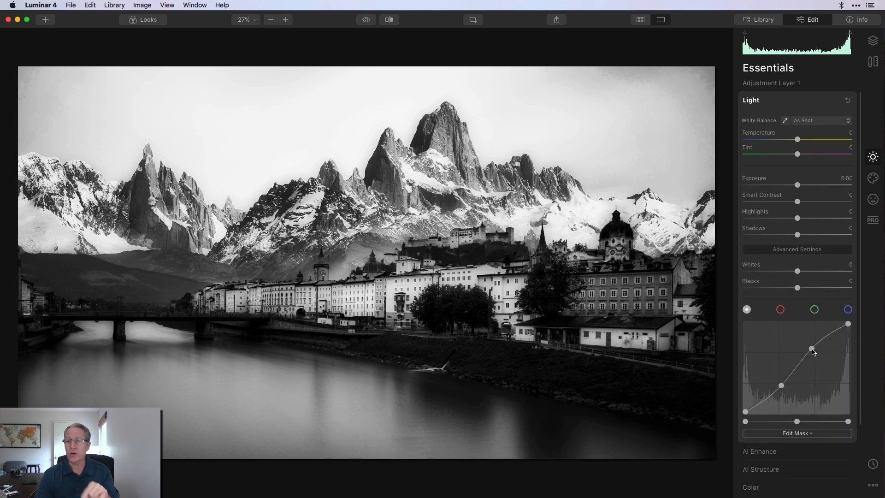
Compare the photo with and without Adjustment Layer 1 and review its Light curve again.
left_click(873, 41)
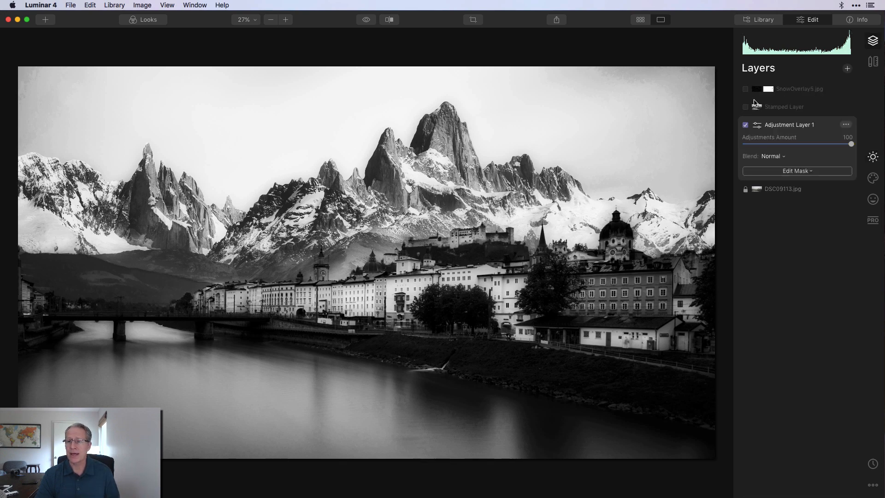
left_click(746, 126)
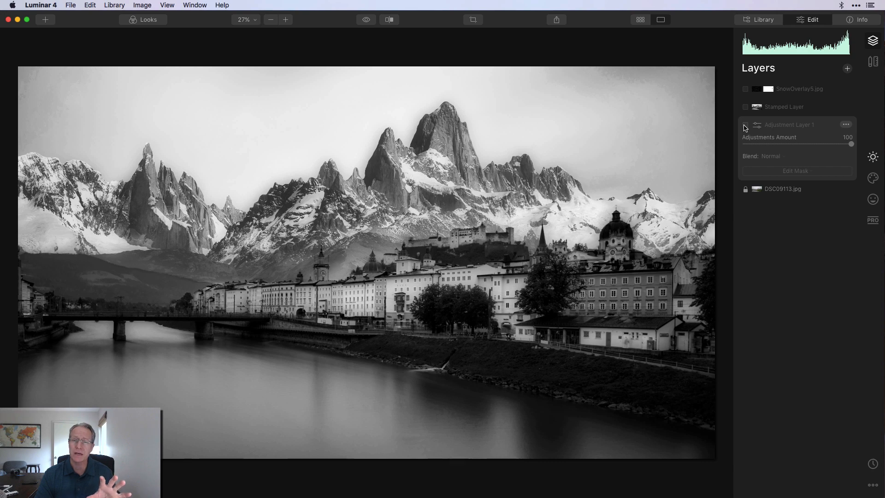
left_click(745, 126)
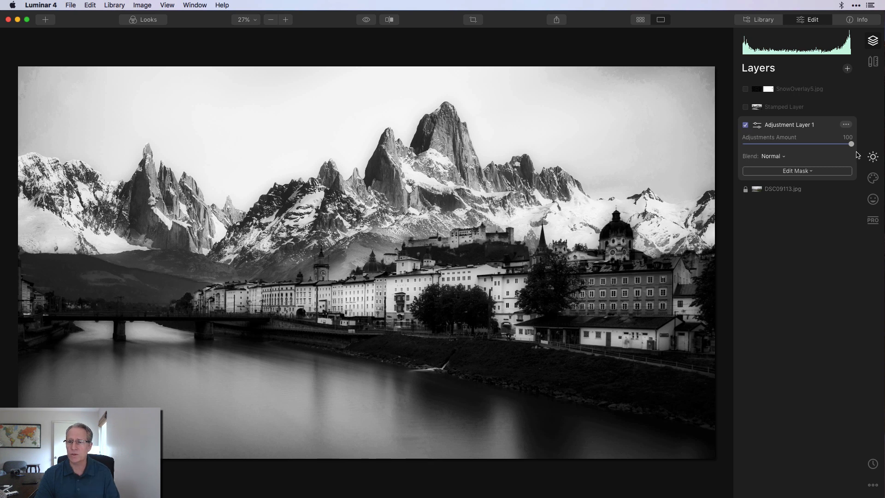
left_click(873, 158)
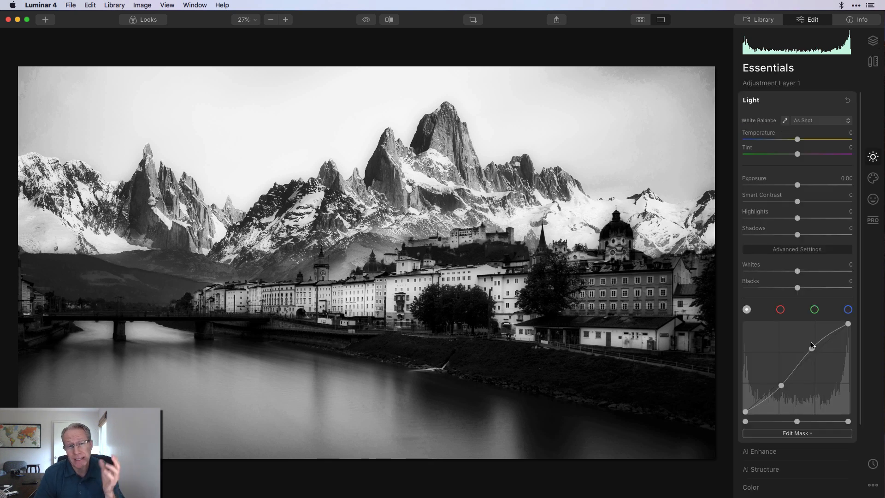
left_click(801, 104)
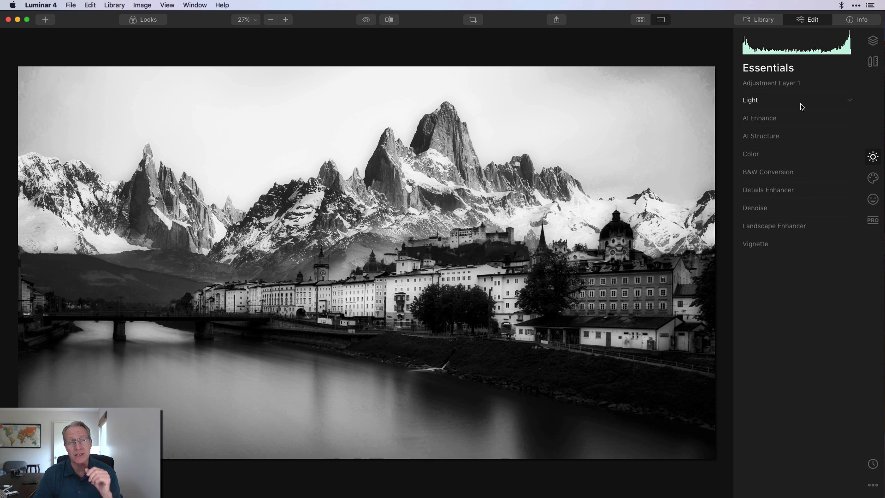
Turn on AI Enhance on Adjustment Layer 1 with AI Accent at 35, comparing the photo with and without it.
left_click(798, 118)
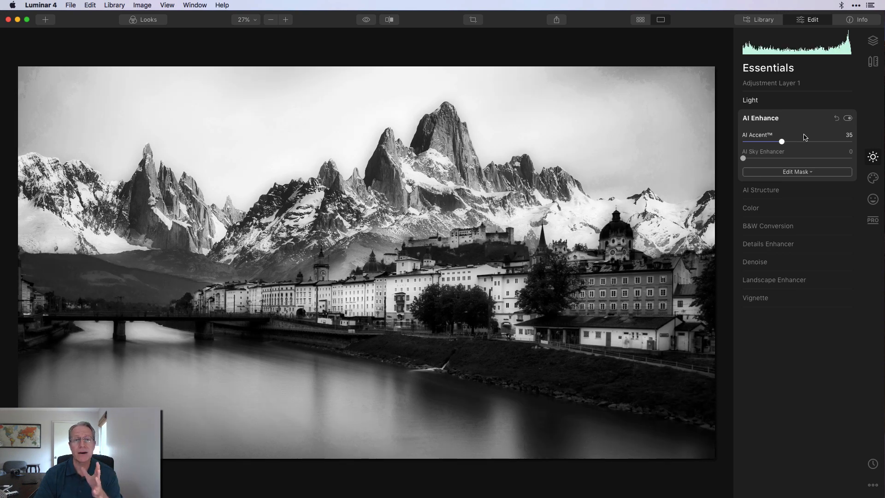
left_click(847, 119)
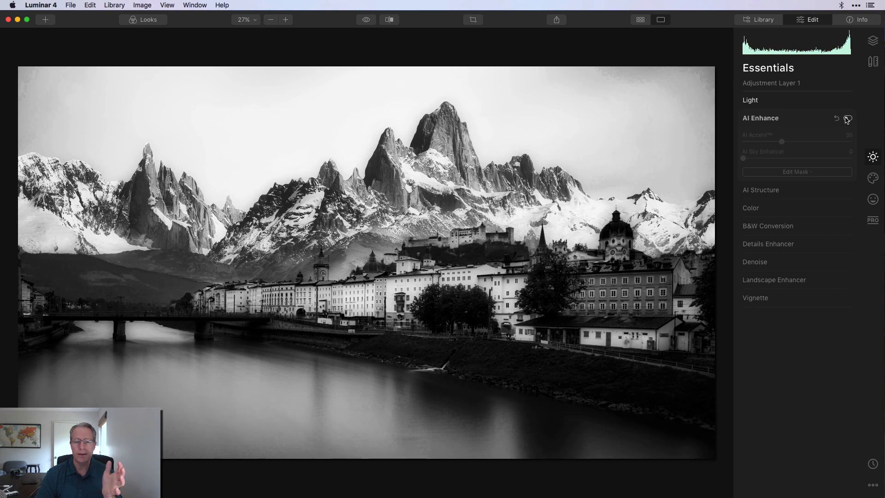
left_click(847, 119)
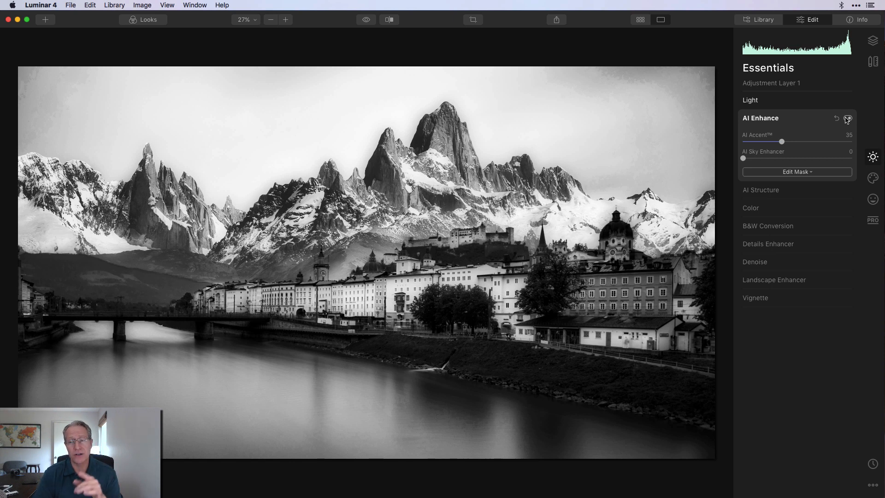
Turn on AI Structure with amount -100 and boost 30, using a brush mask that covers the sky and the river.
left_click(784, 190)
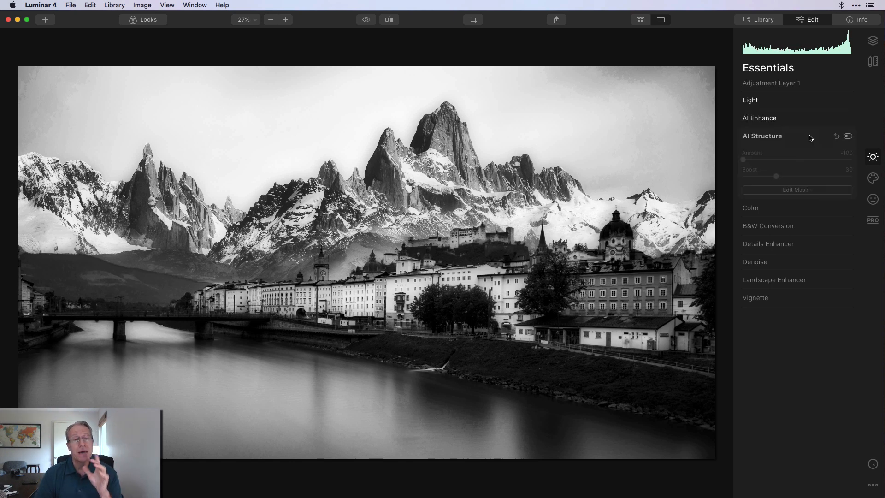
left_click(849, 136)
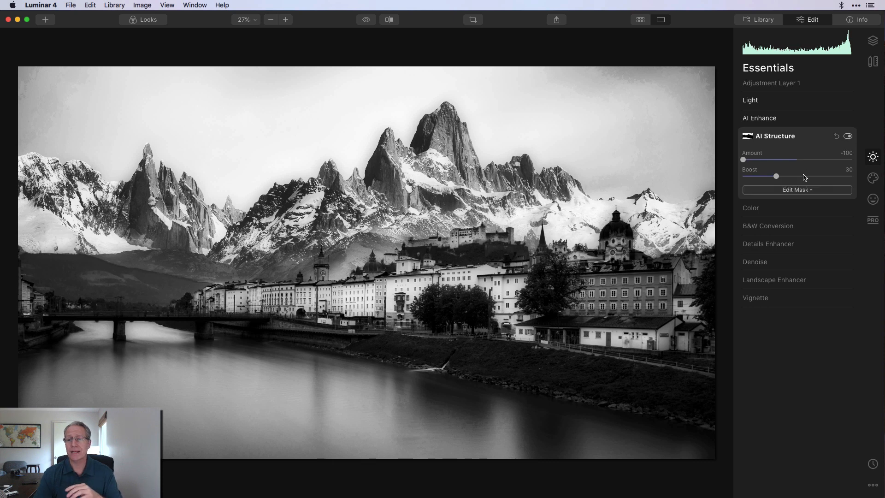
left_click(796, 190)
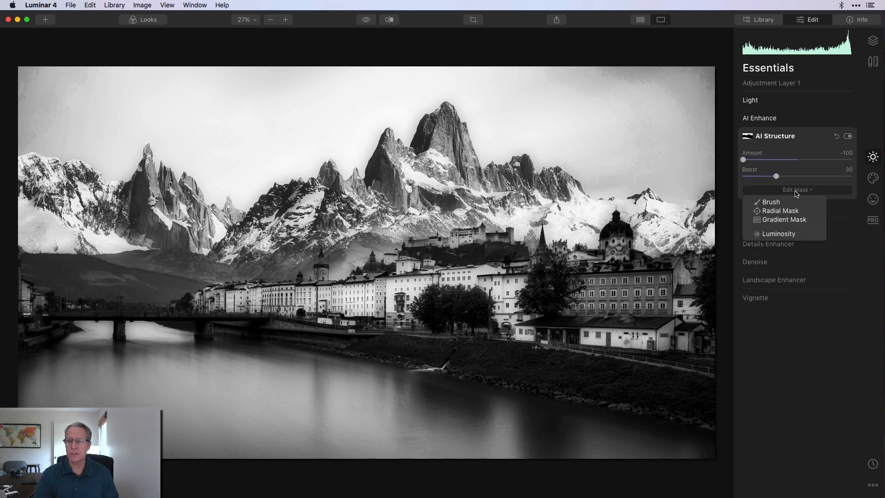
left_click(783, 202)
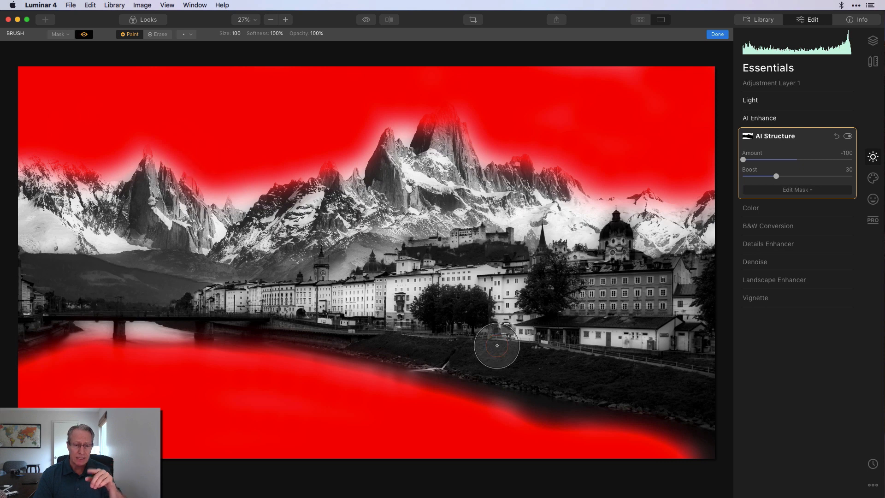
left_click(717, 34)
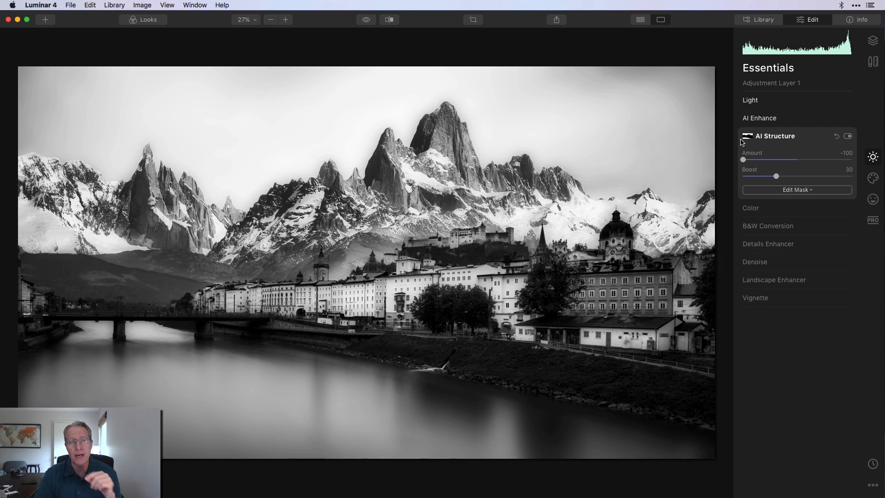
Finish with AI Structure and compare the full edit, including Adjustment Layer 1, with the original photo.
left_click(743, 139)
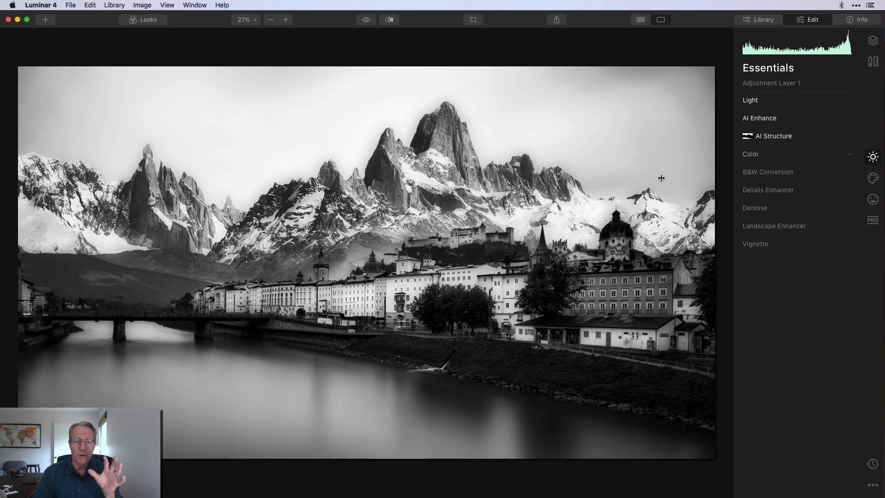
left_click(367, 21)
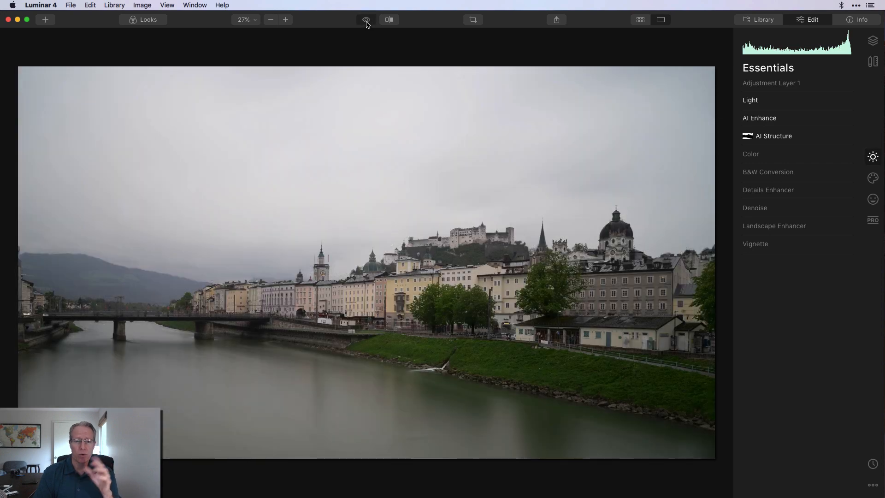
left_click(366, 22)
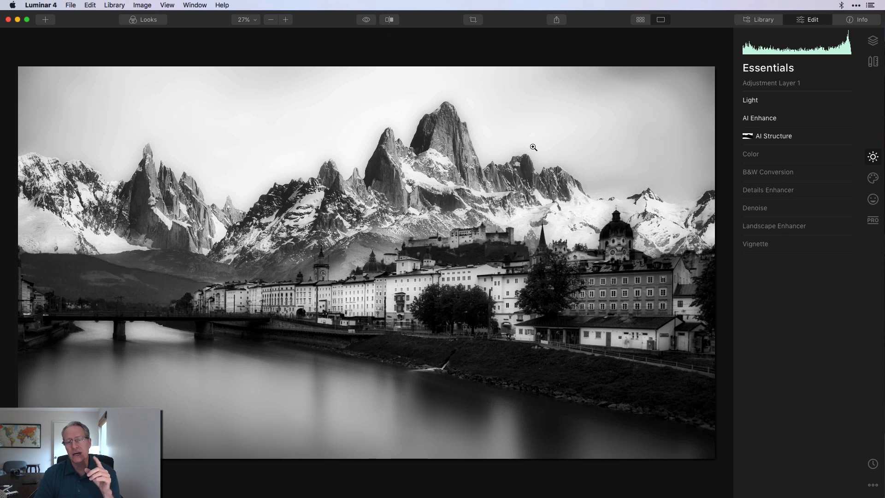
View the options for adding a layer and turn on the existing Stamped Layer above Adjustment Layer 1.
left_click(872, 41)
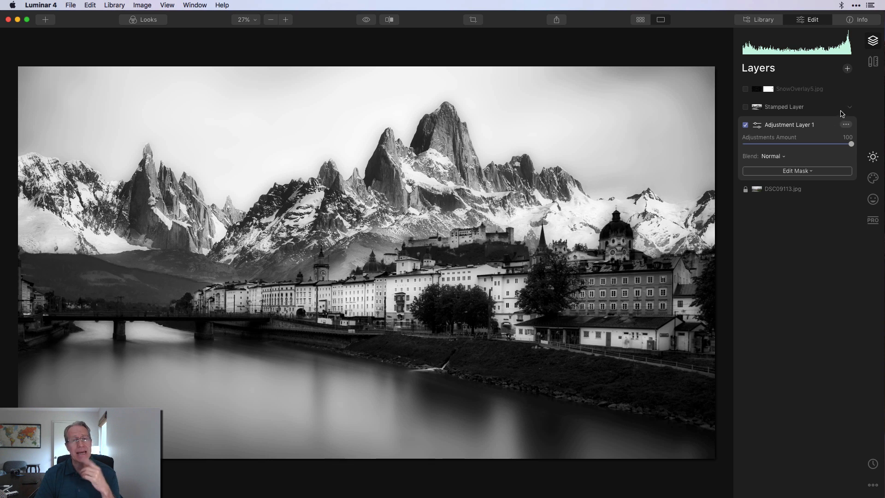
left_click(848, 69)
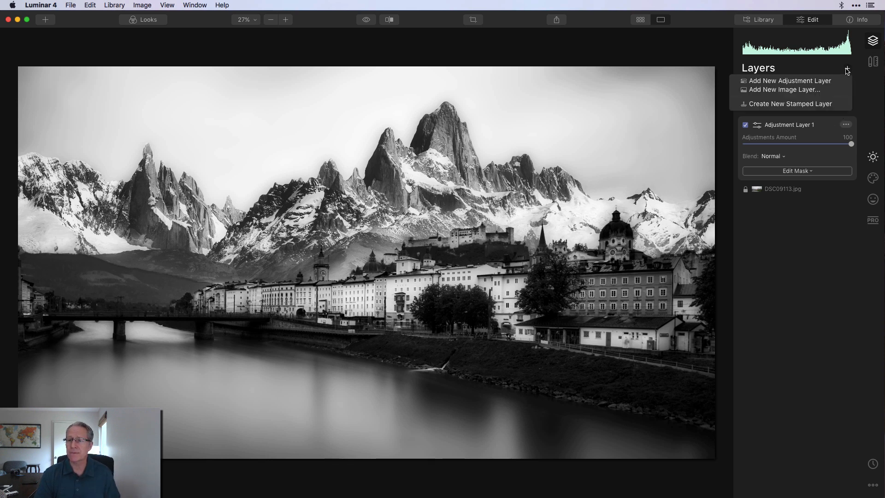
left_click(824, 127)
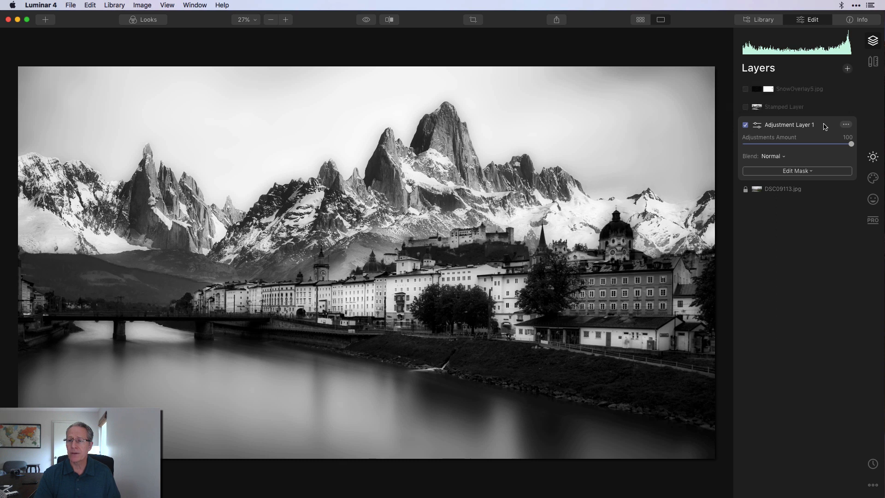
left_click(747, 110)
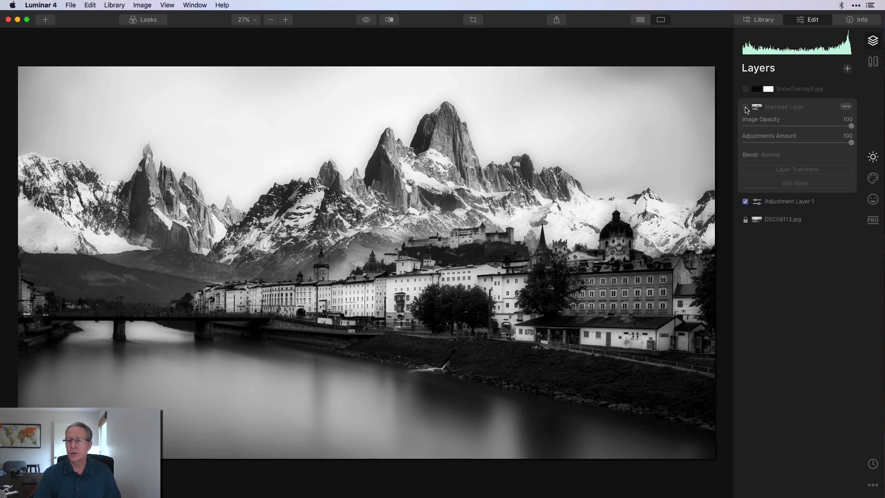
left_click(746, 107)
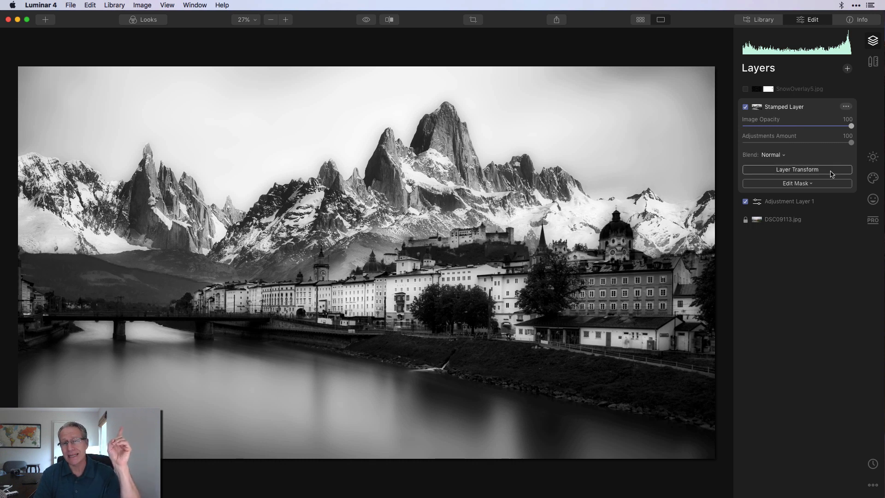
Turn on AI Augmented Sky on the Stamped Layer to add a flock of birds above the mountains.
left_click(874, 178)
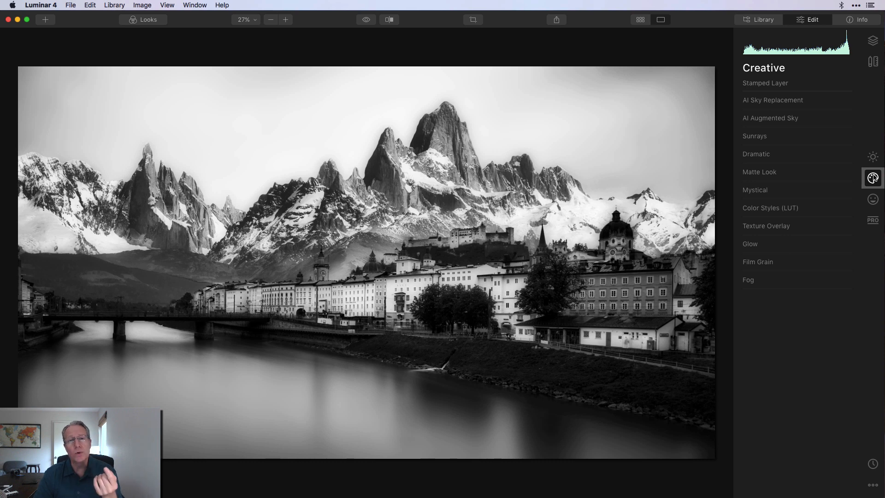
left_click(790, 118)
left_click(849, 119)
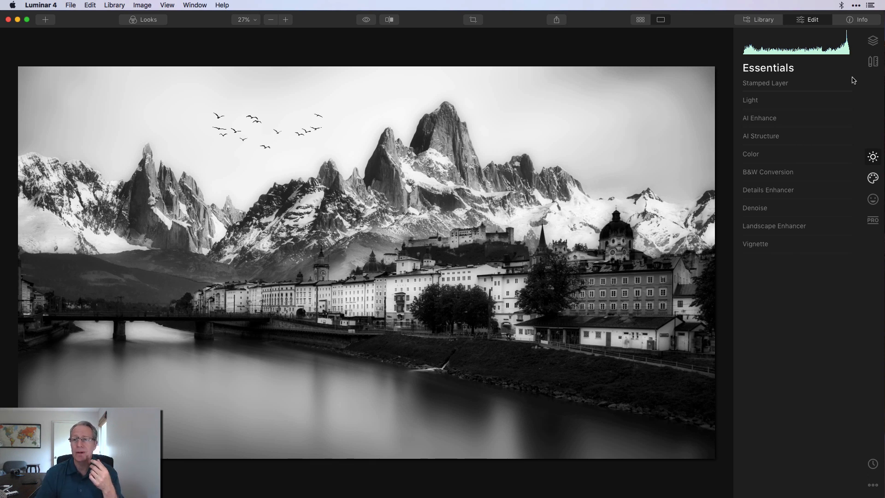
Turn on the SnowOverlay5.jpg image layer above the Stamped Layer to add falling snow.
left_click(874, 41)
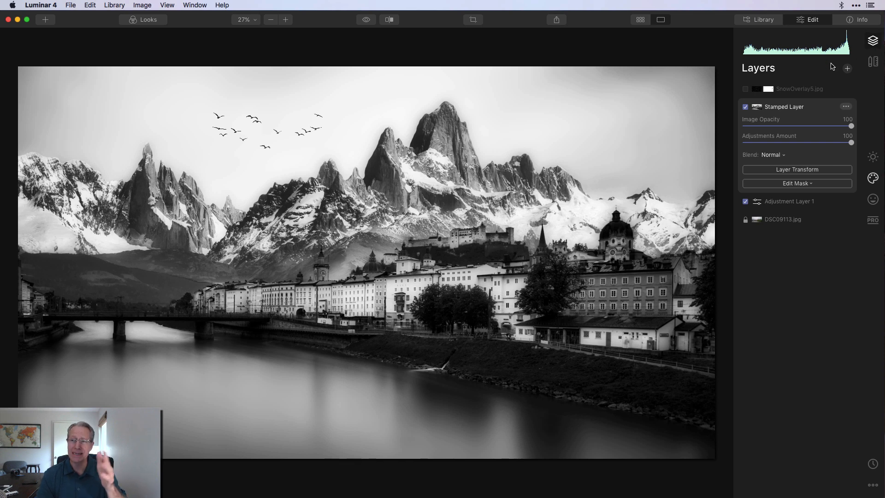
left_click(747, 93)
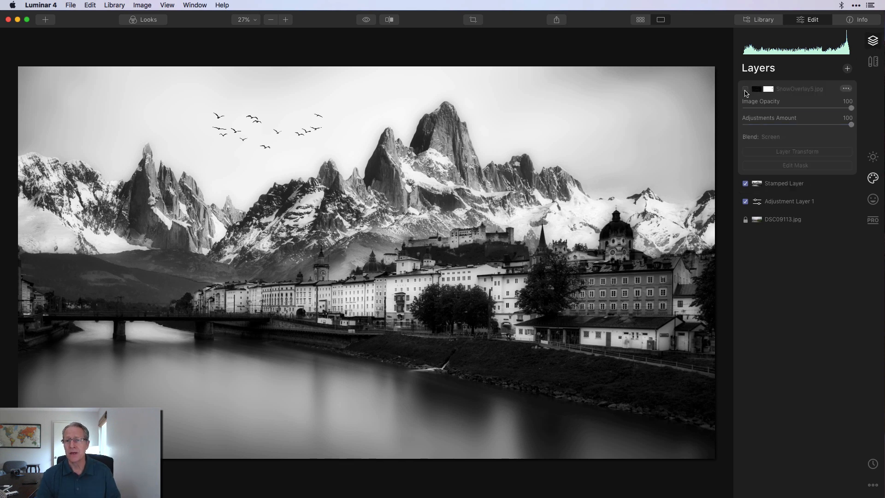
left_click(746, 91)
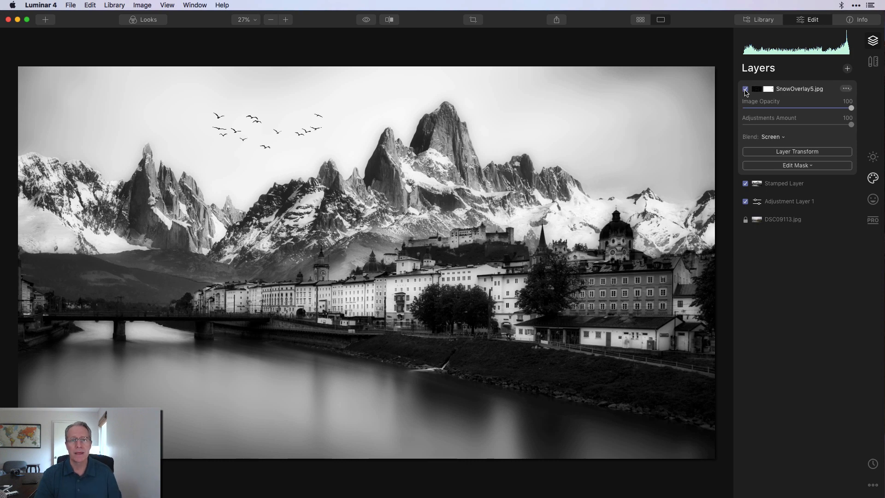
Switch the snow overlay's blend mode to Normal for comparison and set it back to Screen.
left_click(769, 138)
left_click(775, 147)
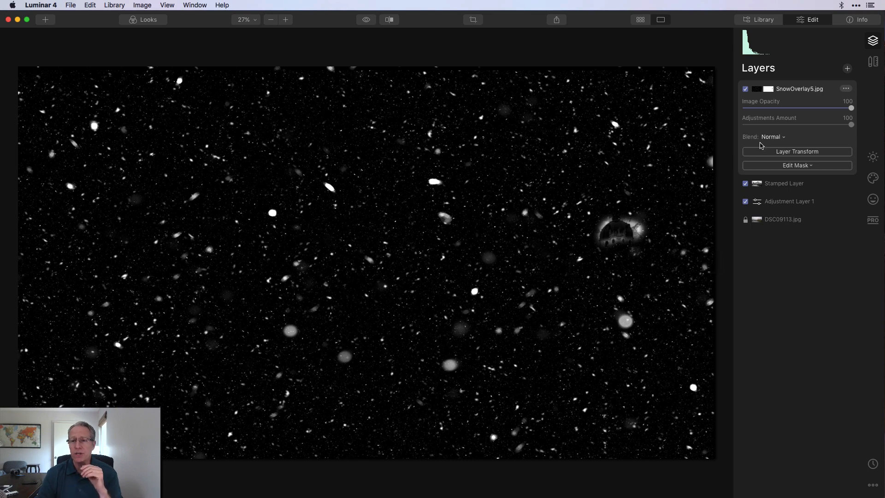
left_click(766, 140)
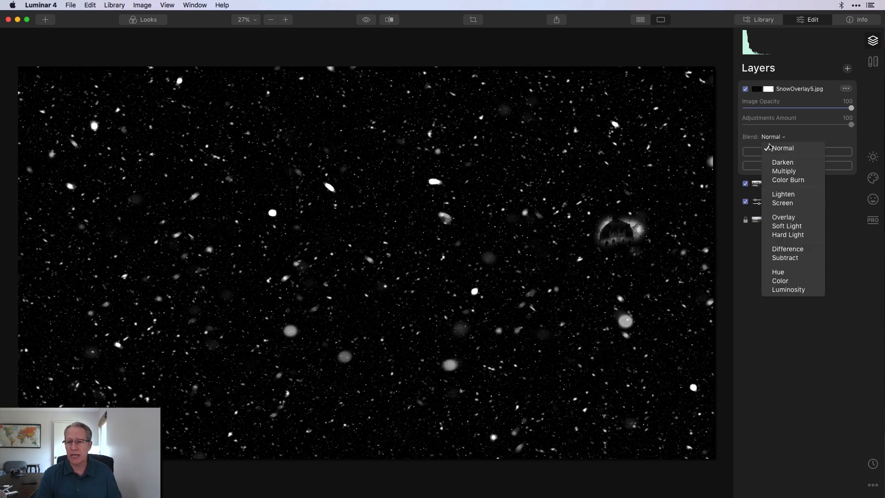
left_click(778, 204)
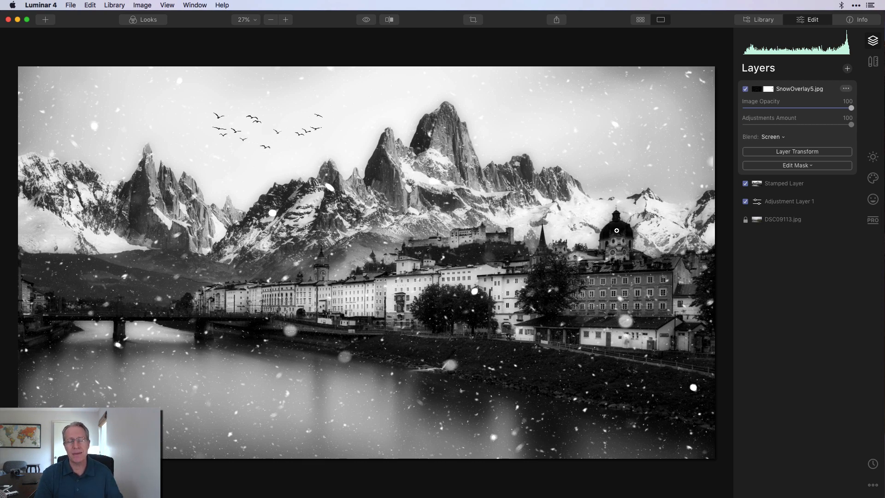
Review the snow overlay's brush mask around the church dome in Erase mode, and check the layer's image opacity at 100.
left_click(795, 165)
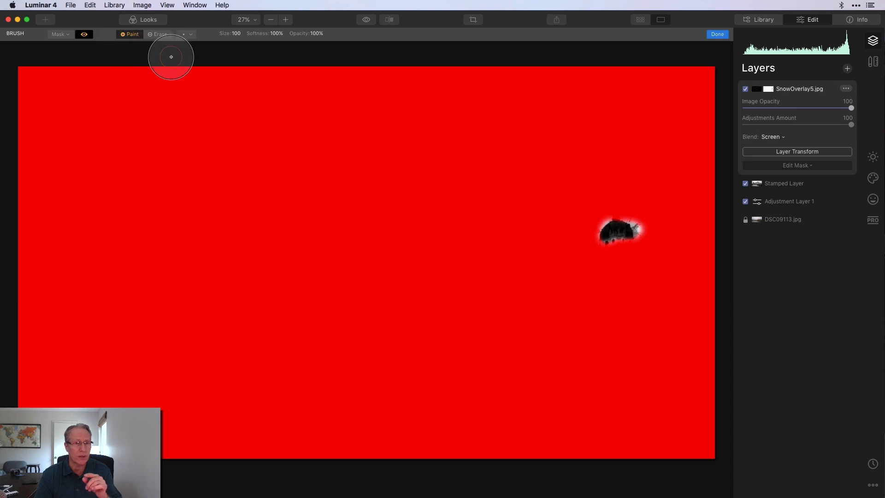
left_click(157, 35)
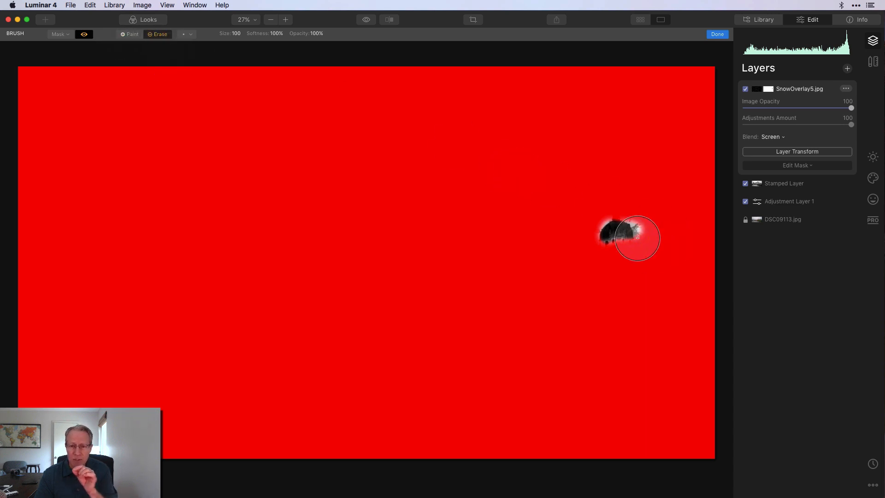
left_click(717, 35)
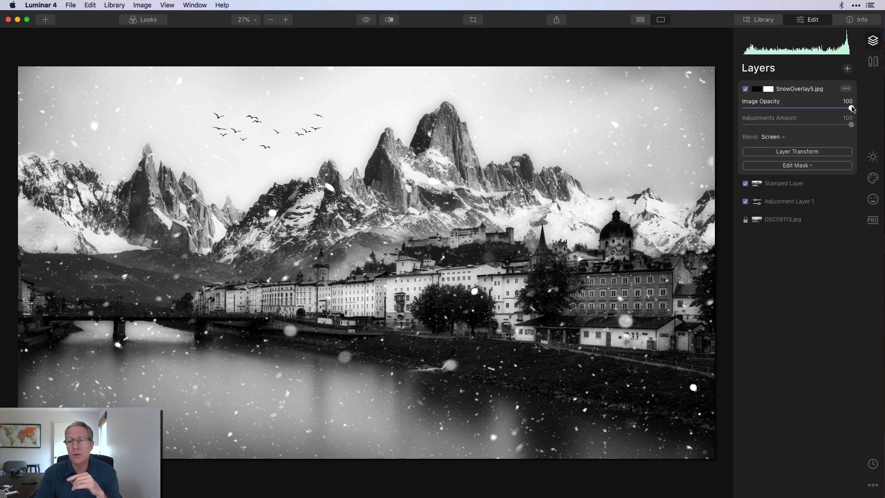
mouse_move(853, 108)
left_mouse_down()
mouse_move(803, 111)
mouse_move(864, 105)
left_mouse_up()
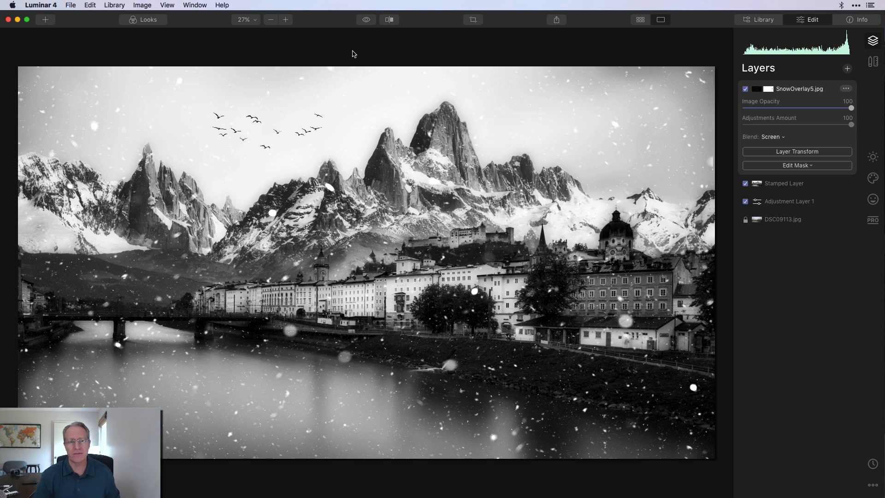
Compare the finished snowy cityscape with the original photo, using both the full preview and the split before-and-after view.
left_click(365, 20)
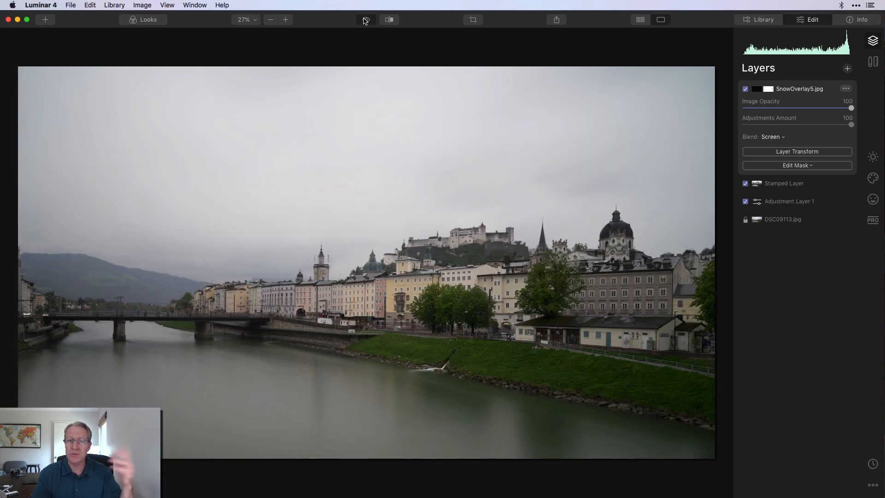
left_click(365, 20)
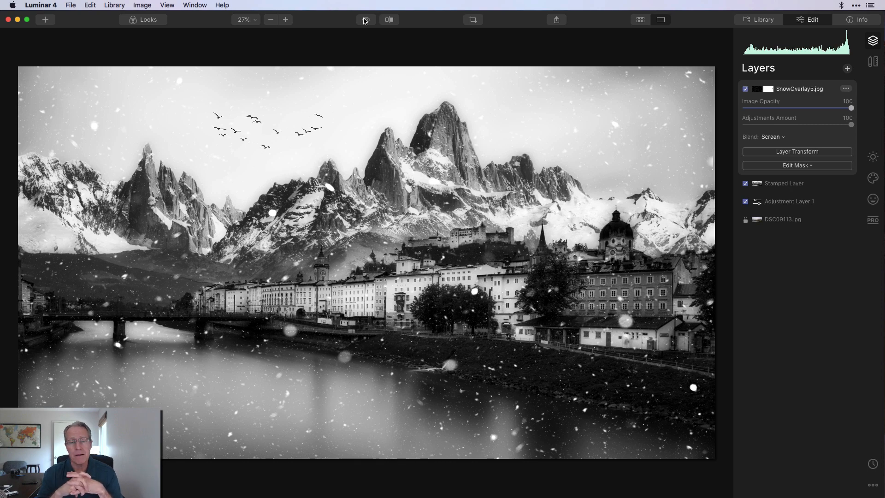
left_click(365, 21)
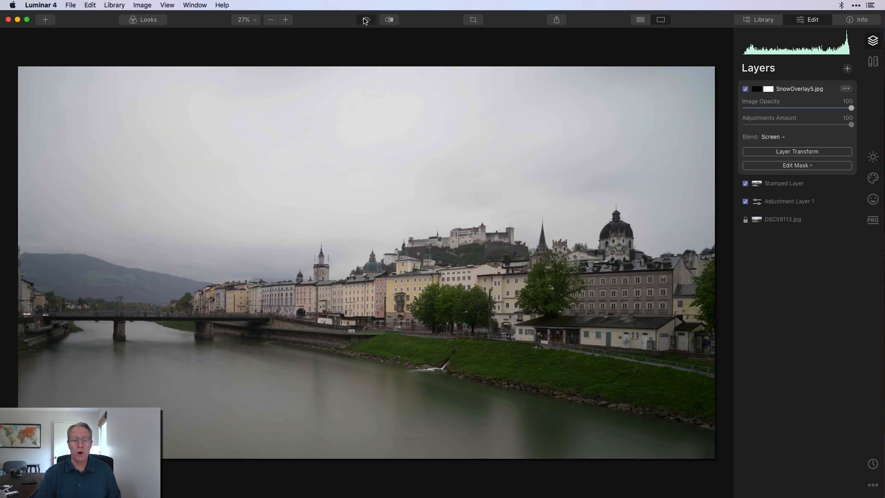
left_click(390, 20)
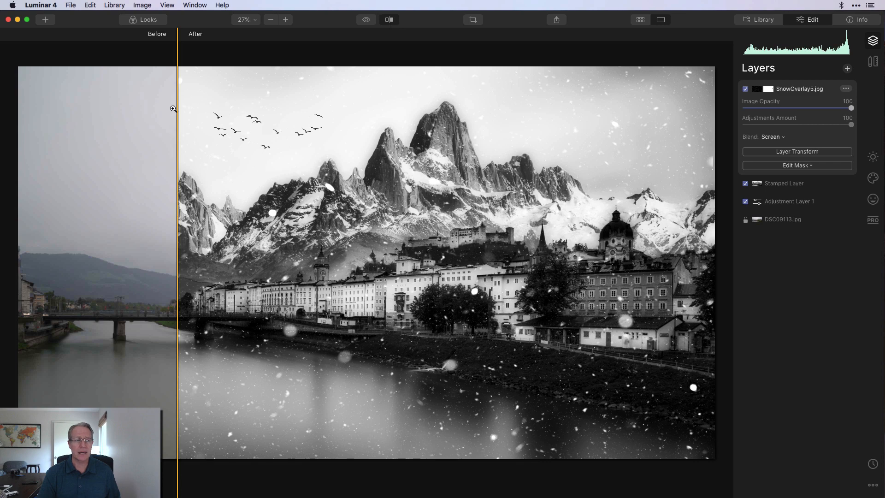
left_click_drag(177, 110, 264, 109)
left_click(390, 20)
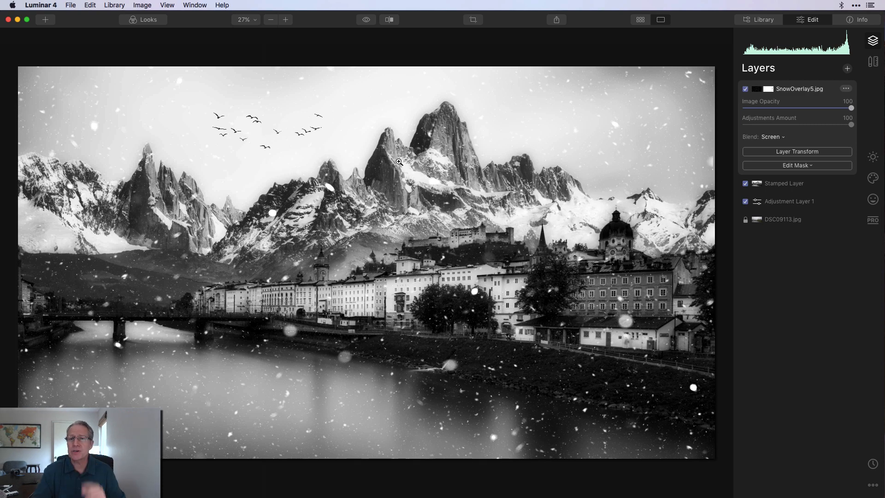
Open the black-and-white stone circle photo from the Fun folder and compare its edit with the original.
left_click(640, 21)
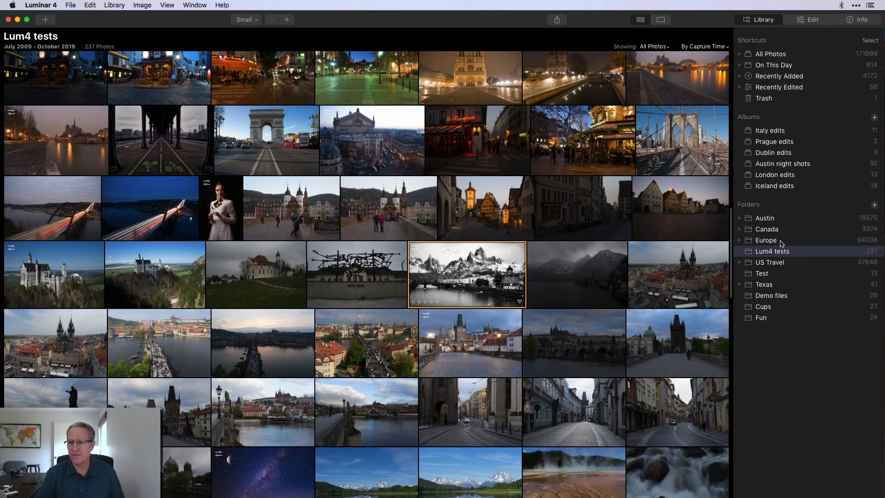
left_click(761, 319)
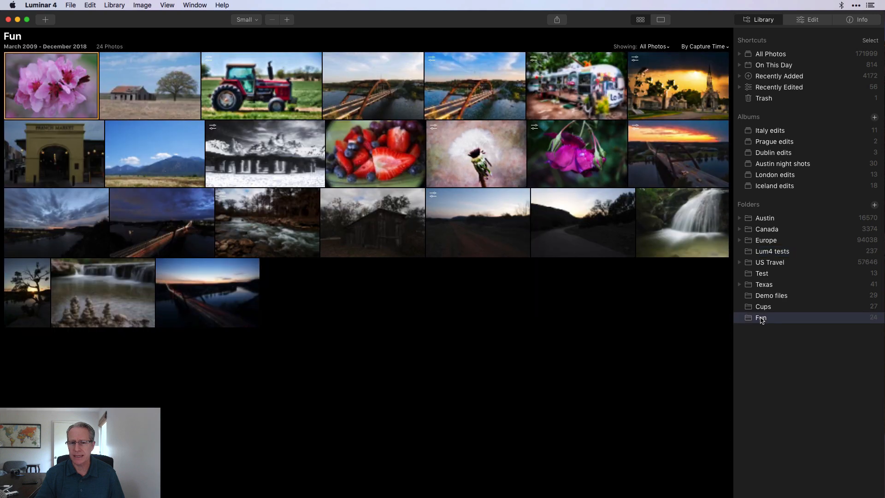
double_click(259, 155)
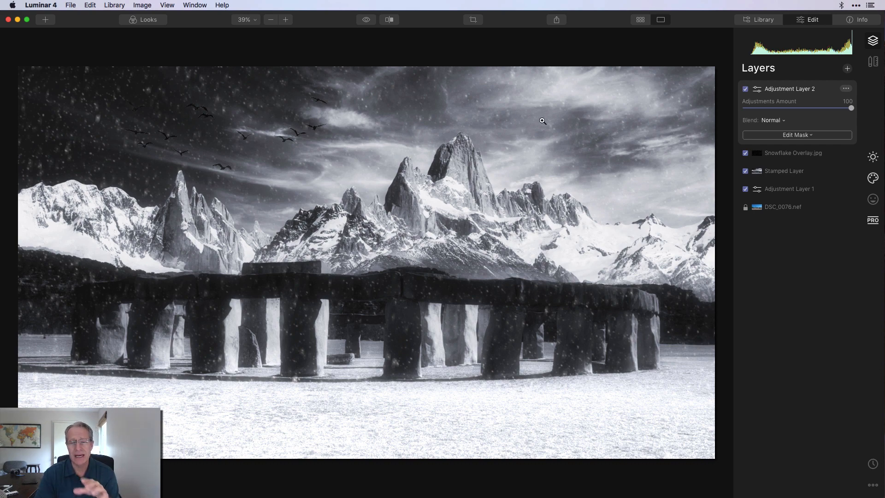
key("super+0")
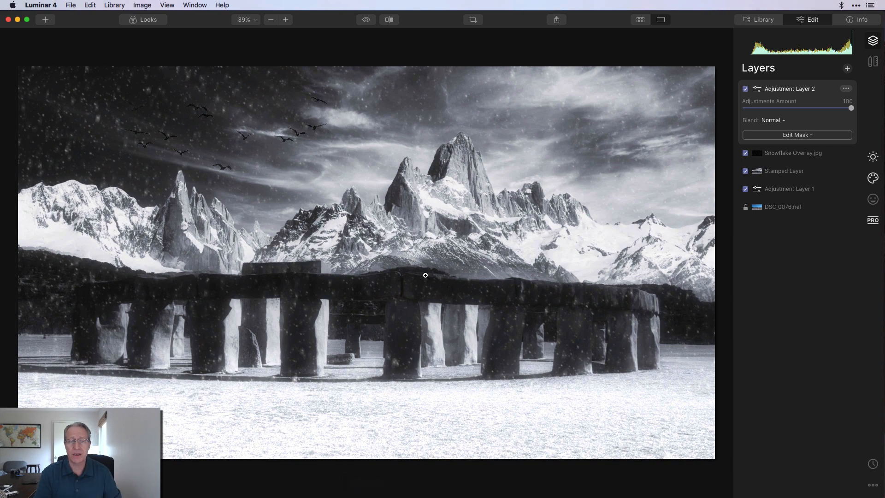
left_click(364, 19)
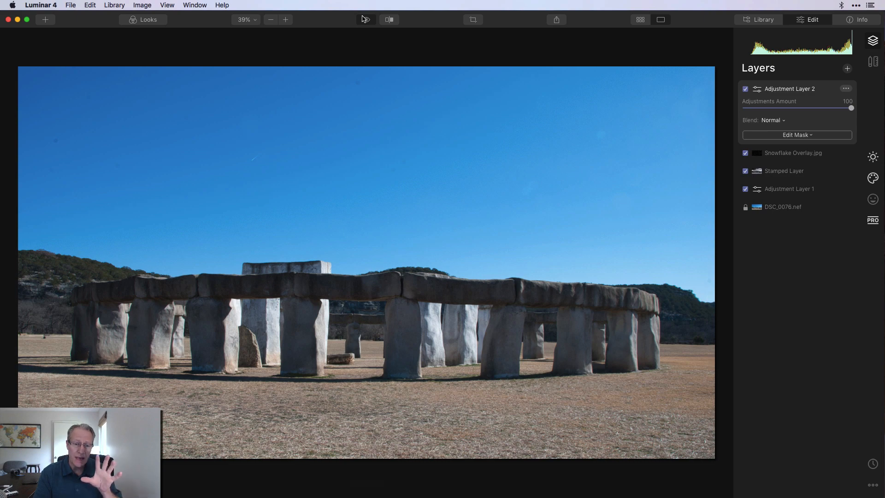
left_click(363, 18)
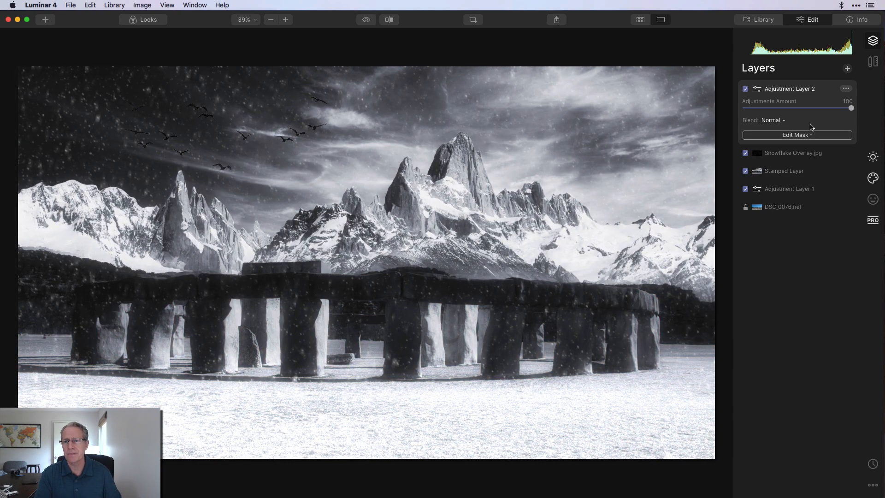
Examine the Light and Glow filter settings on Adjustment Layer 2 and compare the stone circle edit with its original again.
left_click(872, 158)
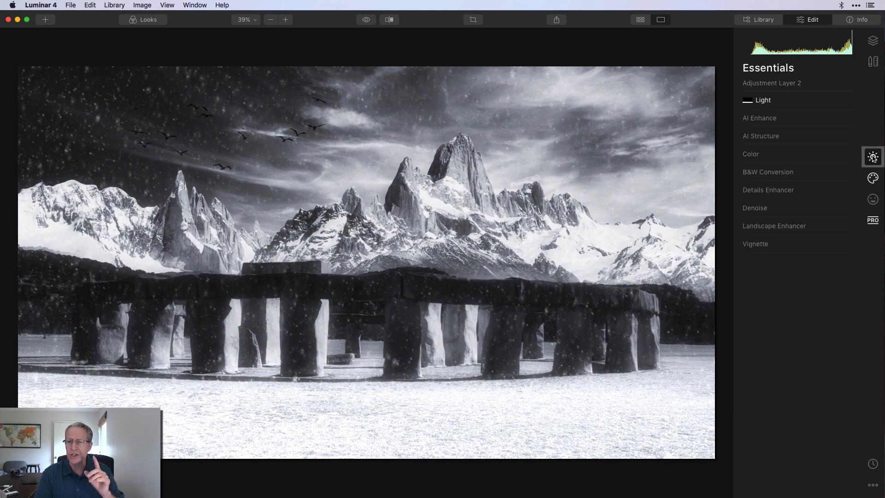
left_click(786, 100)
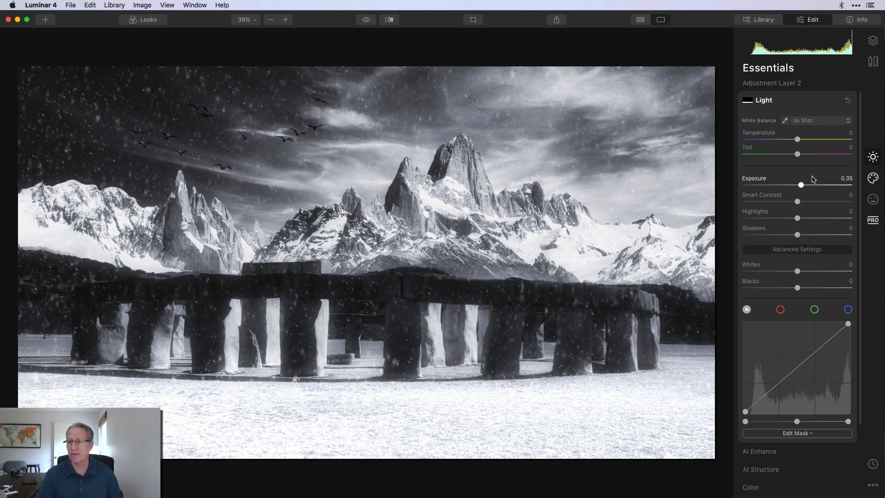
left_click(816, 100)
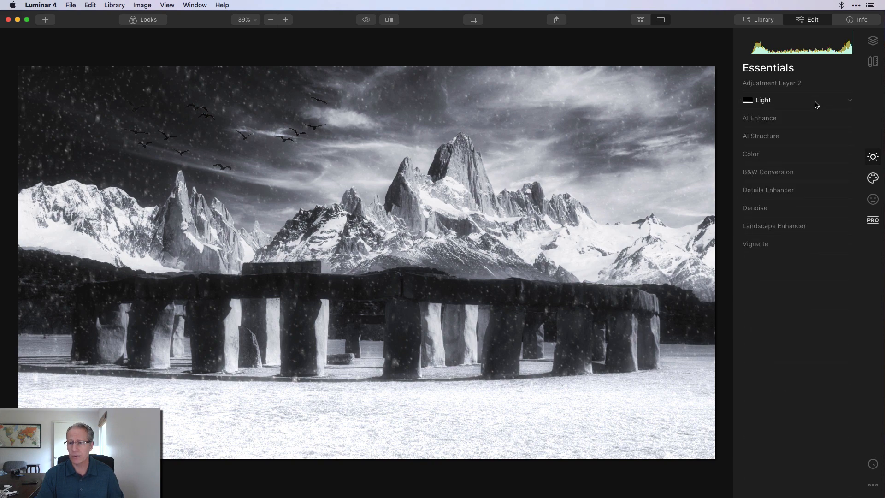
left_click(874, 180)
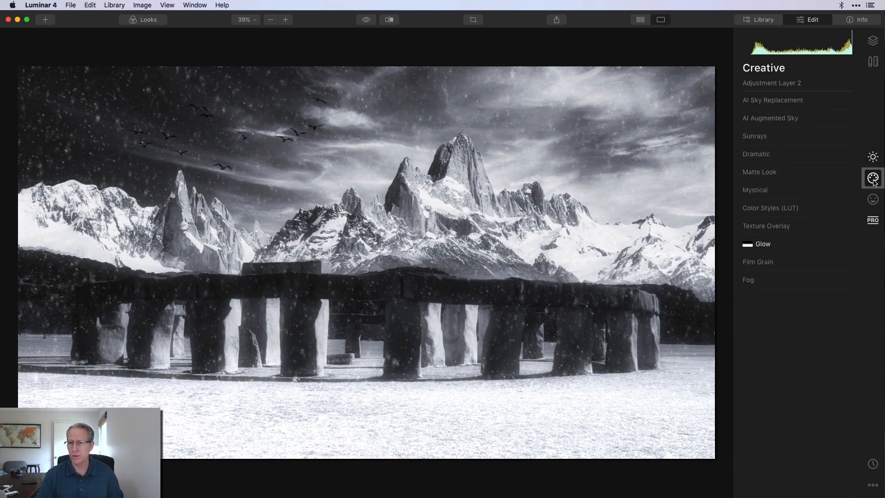
left_click(787, 244)
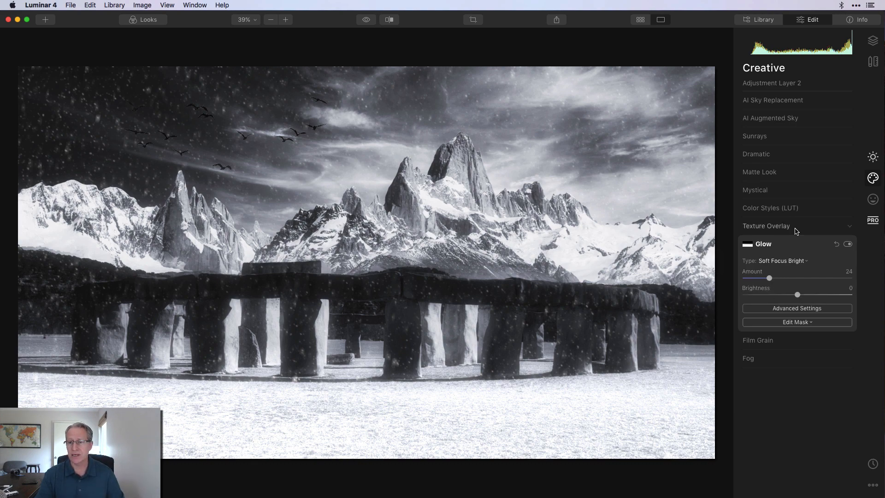
left_click(805, 244)
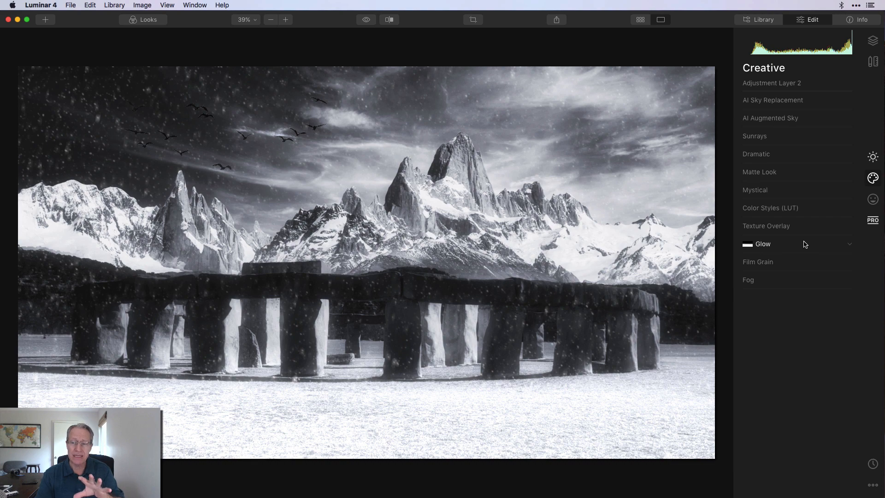
left_click(366, 20)
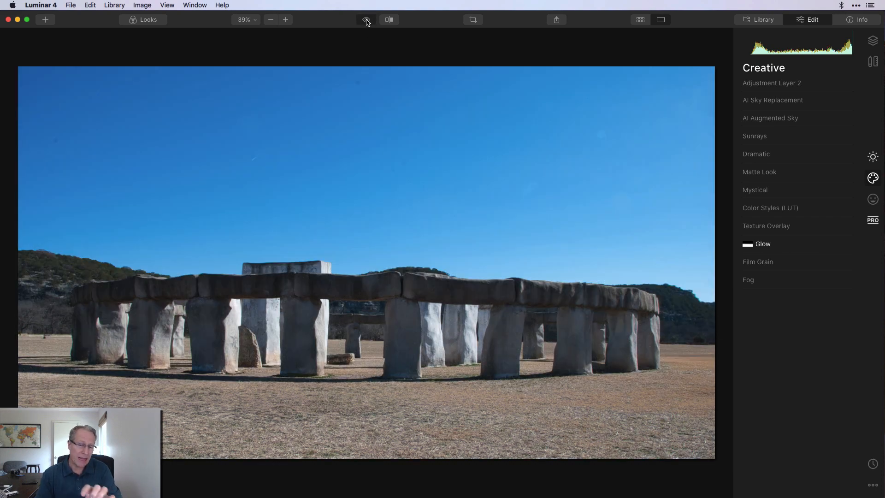
left_click(366, 20)
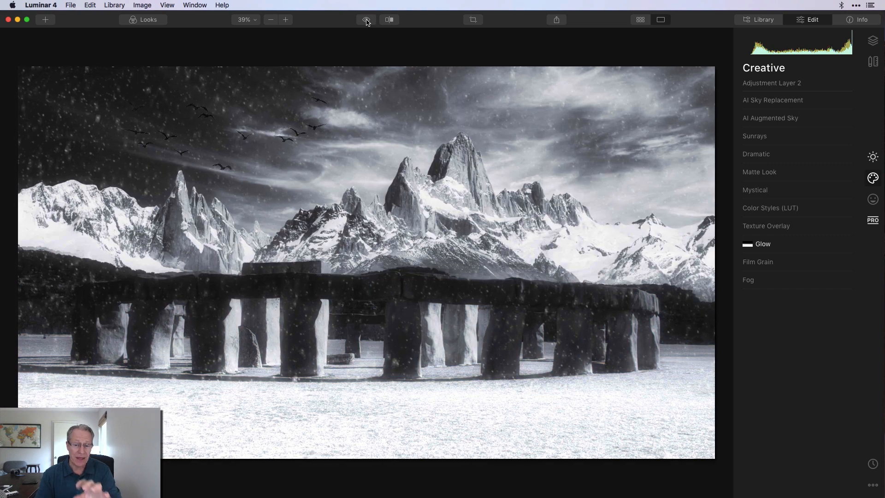